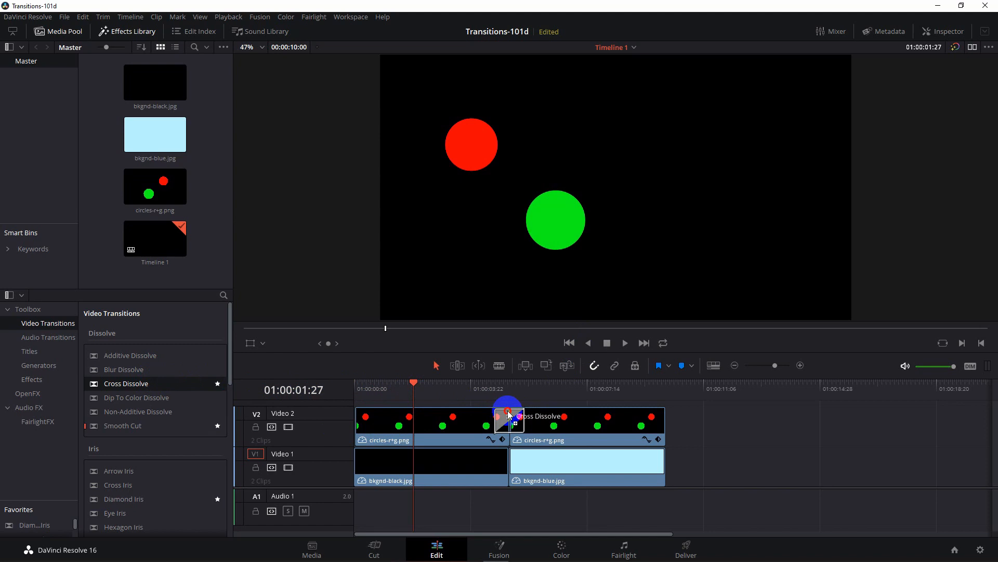
pyautogui.moveTo(509, 414); pyautogui.dragTo(224, 388)
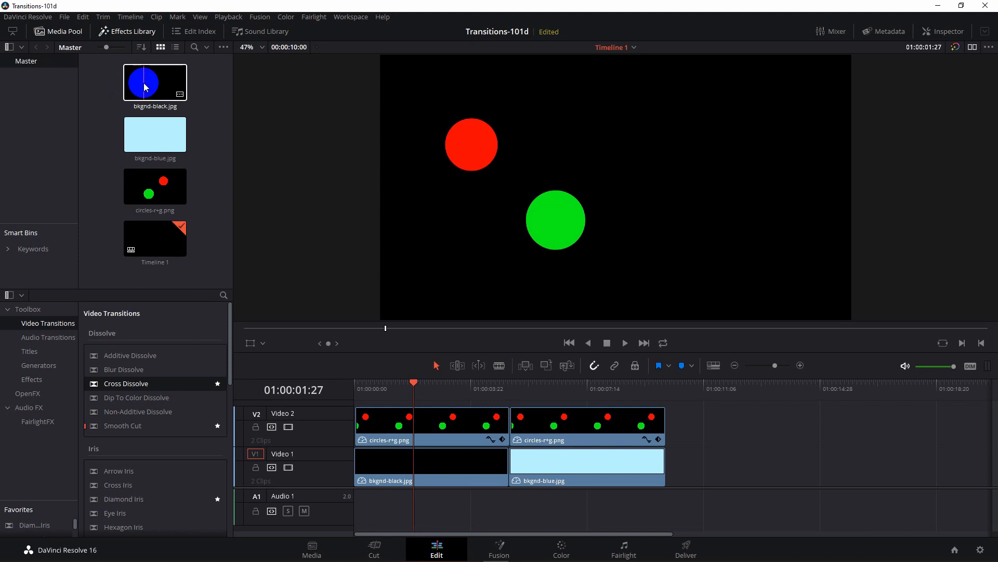
pyautogui.click(148, 126)
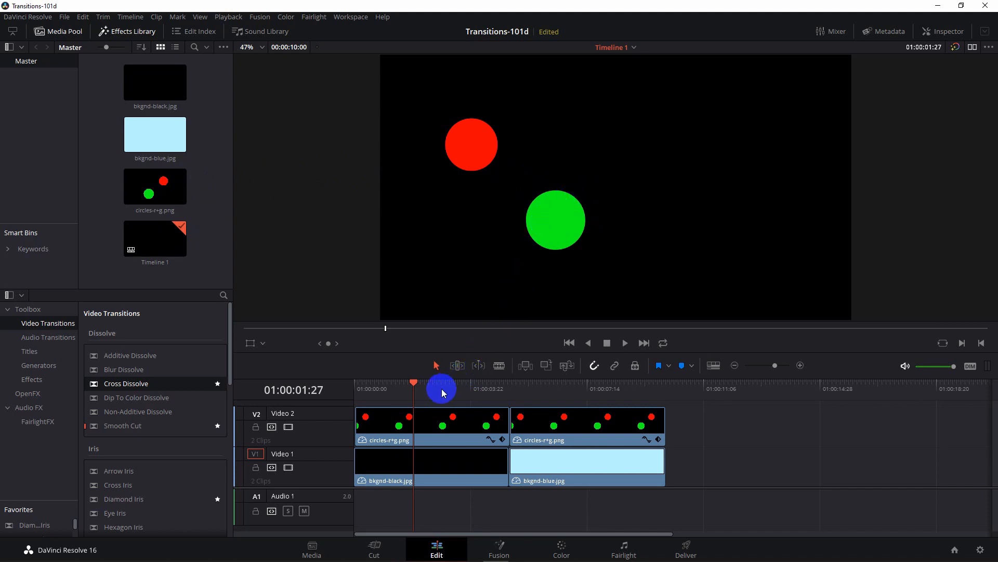
# Step: Return the playhead to the start of the timeline and play the sequence without a transition
pyautogui.click(406, 385)
pyautogui.moveTo(407, 387); pyautogui.dragTo(364, 398)
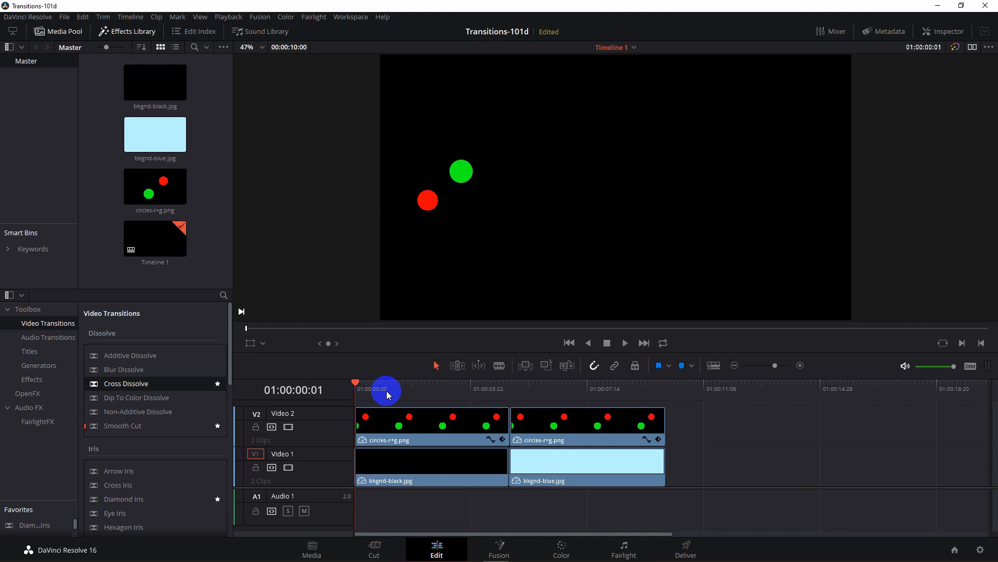
pyautogui.press('space')
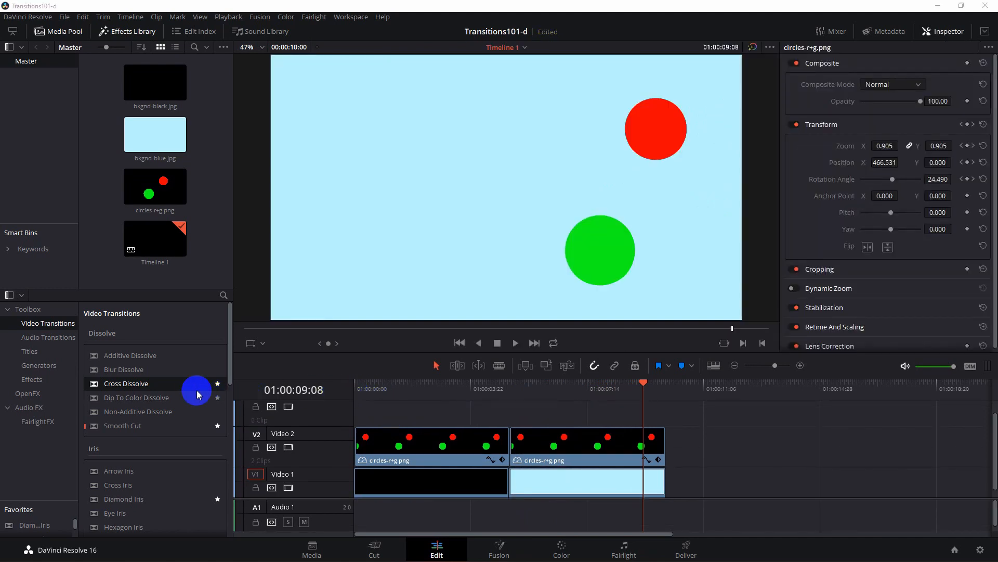
# Step: Add a Cross Dissolve ending on the edit between the two circles-r+g.png clips on Video 2
pyautogui.moveTo(152, 391); pyautogui.dragTo(498, 446)
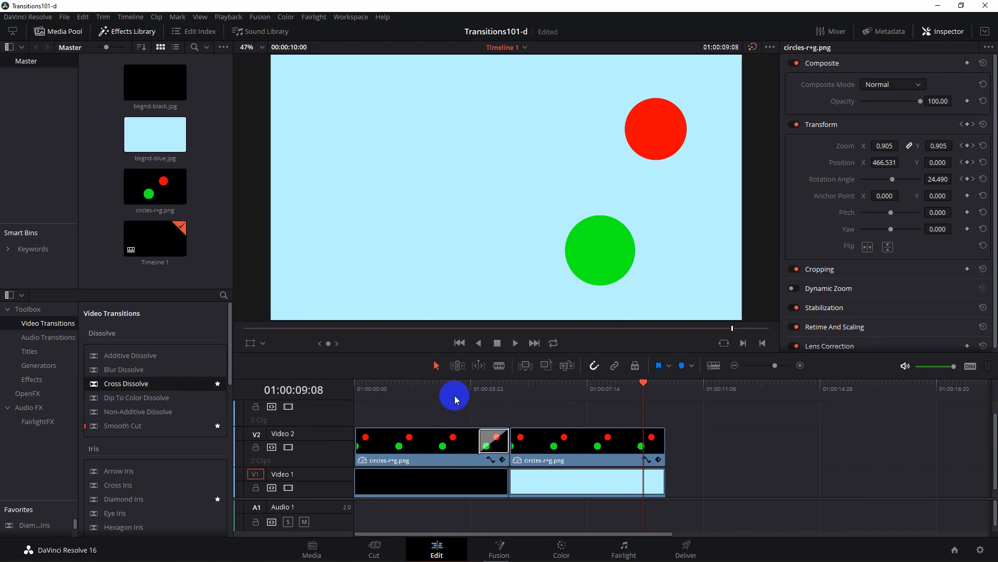
# Step: Step frame by frame from the first circles clip through the Cross Dissolve into the second clip to examine the blending
pyautogui.click(392, 382)
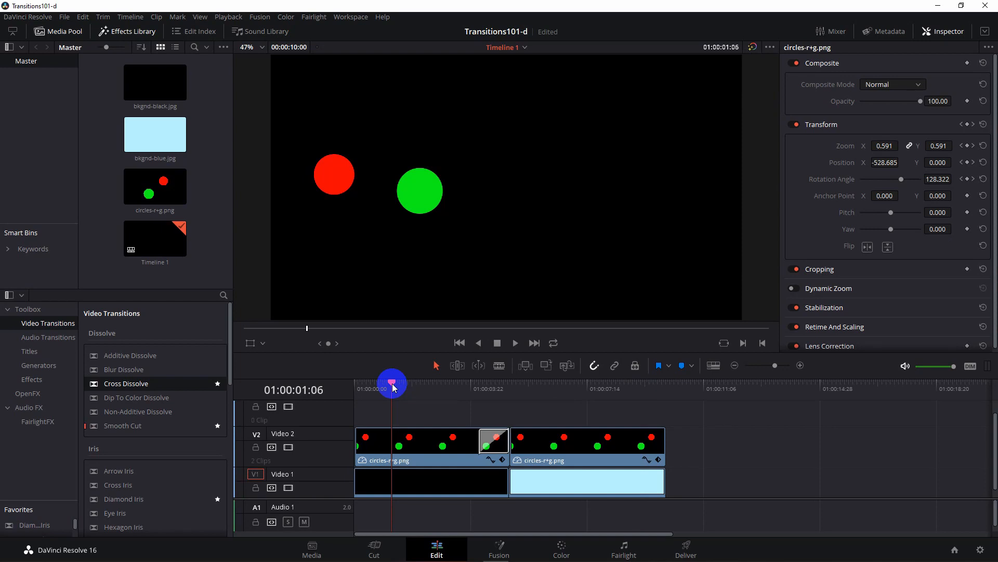
pyautogui.moveTo(393, 385); pyautogui.dragTo(395, 386)
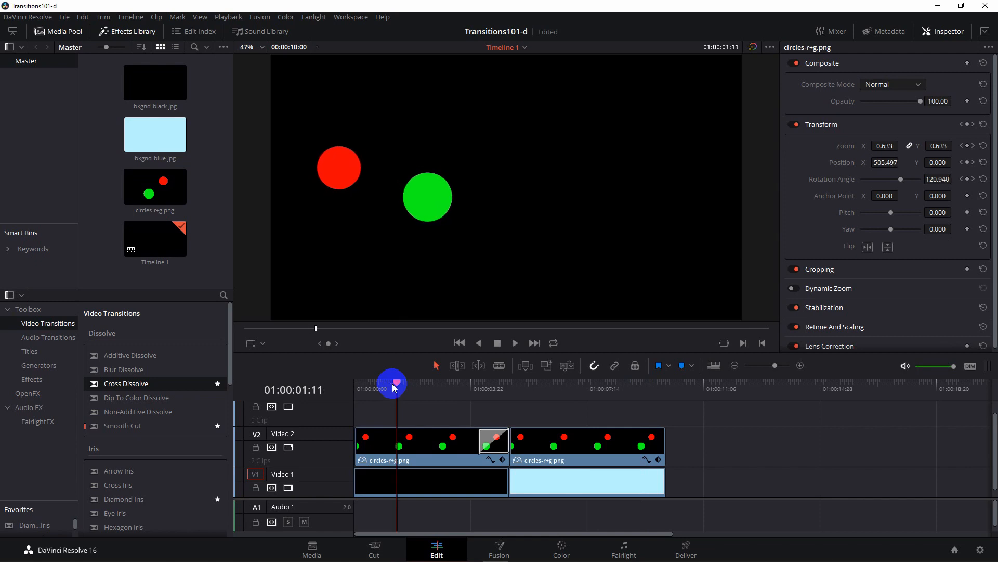
pyautogui.press('Right')
pyautogui.press('Right')
pyautogui.press('Right')
pyautogui.press('Right')
pyautogui.press('Right')
pyautogui.press('Right')
pyautogui.press('Right')
pyautogui.press('Right')
pyautogui.press('Right')
pyautogui.press('Right')
pyautogui.press('Right')
pyautogui.press('Right')
pyautogui.press('Right')
pyautogui.press('Right')
pyautogui.press('Right')
pyautogui.press('Right')
pyautogui.press('Right')
pyautogui.press('Right')
pyautogui.press('Right')
pyautogui.press('Right')
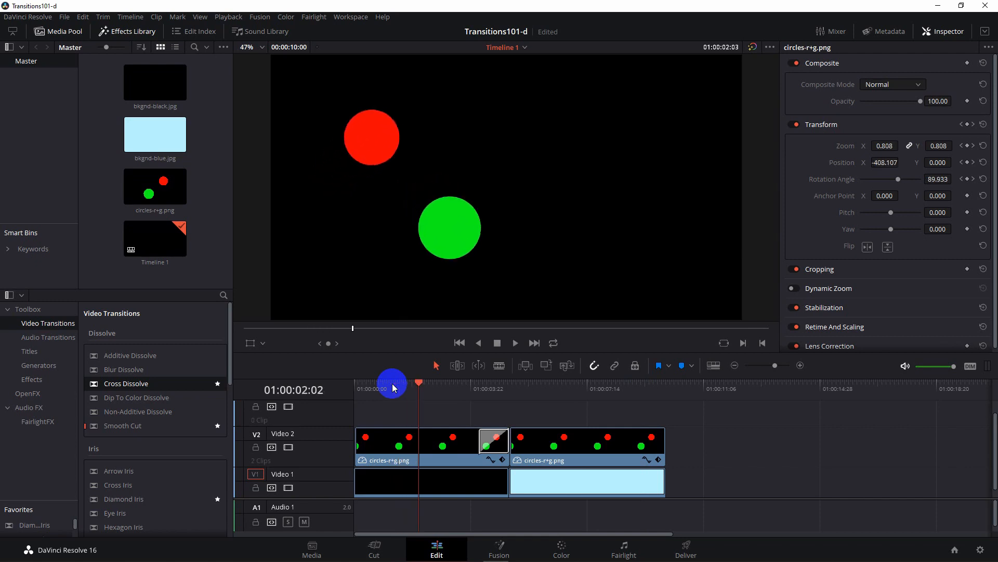
pyautogui.press('Right')
pyautogui.press('Right')
pyautogui.press('Right')
pyautogui.press('Right')
pyautogui.press('Right')
pyautogui.press('Right')
pyautogui.press('Right')
pyautogui.press('Right')
pyautogui.press('Right')
pyautogui.press('Right')
pyautogui.press('Right')
pyautogui.press('Right')
pyautogui.press('Right')
pyautogui.press('Right')
pyautogui.press('Right')
pyautogui.press('Right')
pyautogui.press('Right')
pyautogui.press('Right')
pyautogui.press('Right')
pyautogui.press('Right')
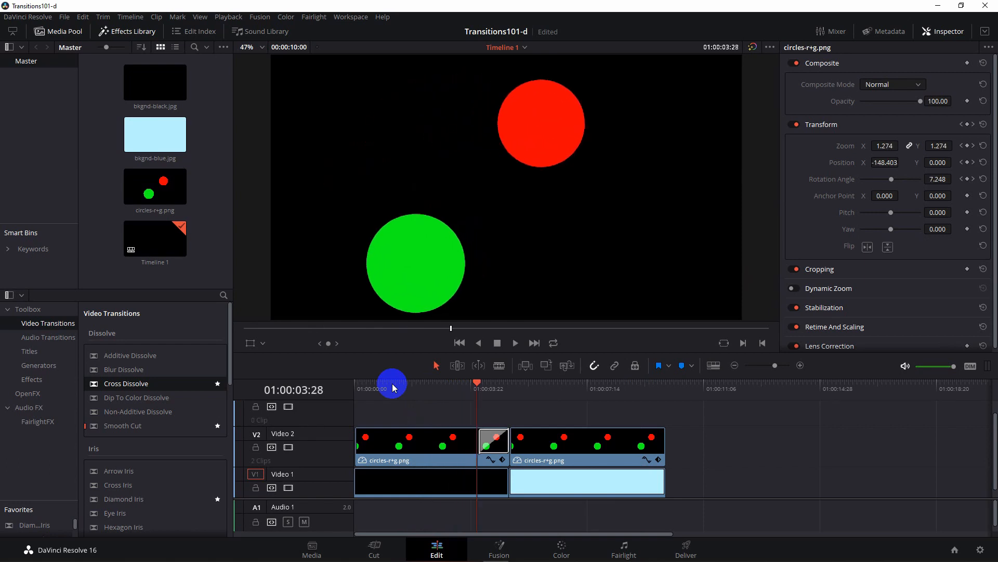
pyautogui.press('Right')
pyautogui.press('Right')
pyautogui.press('Right')
pyautogui.press('Right')
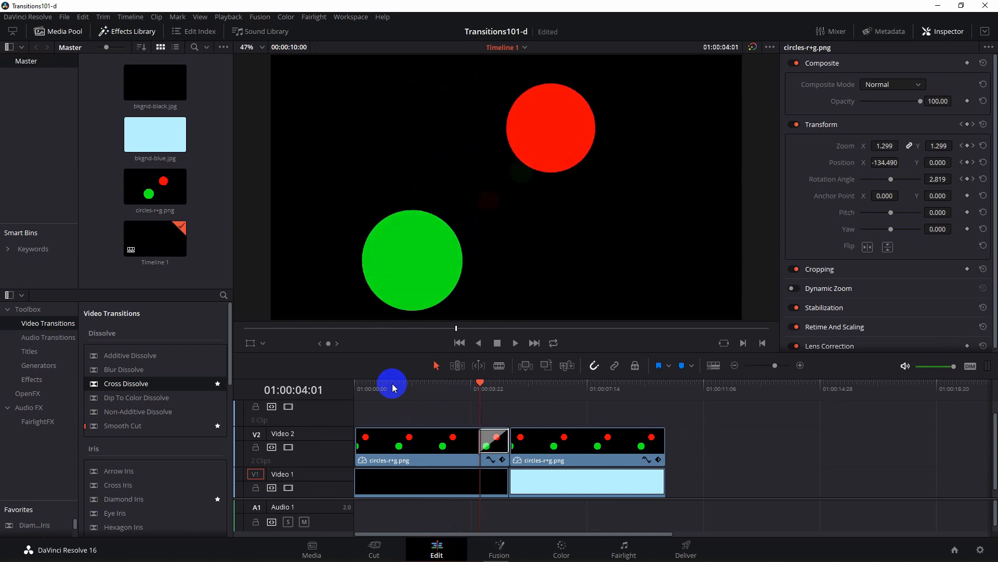
pyautogui.press('Right')
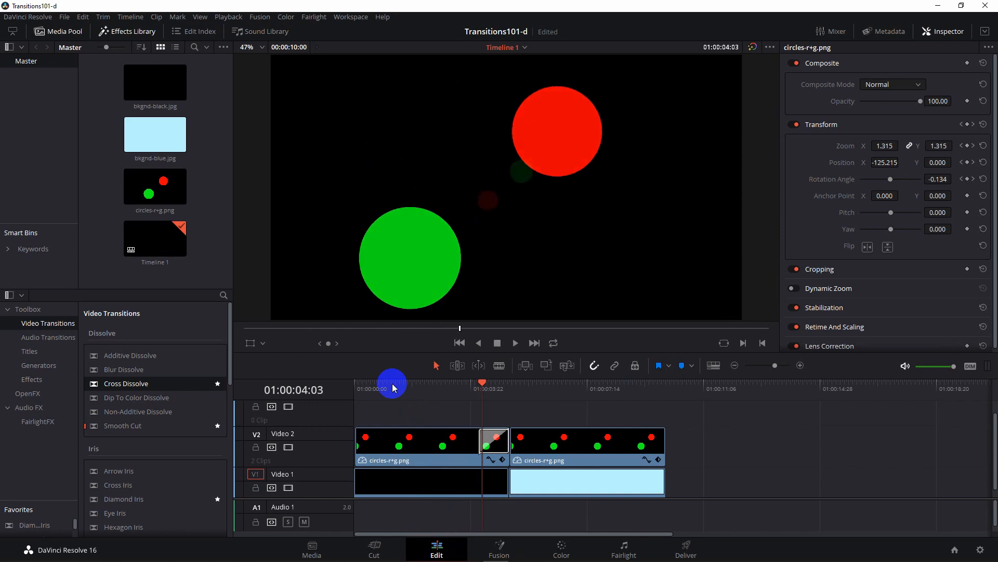
pyautogui.press('Right')
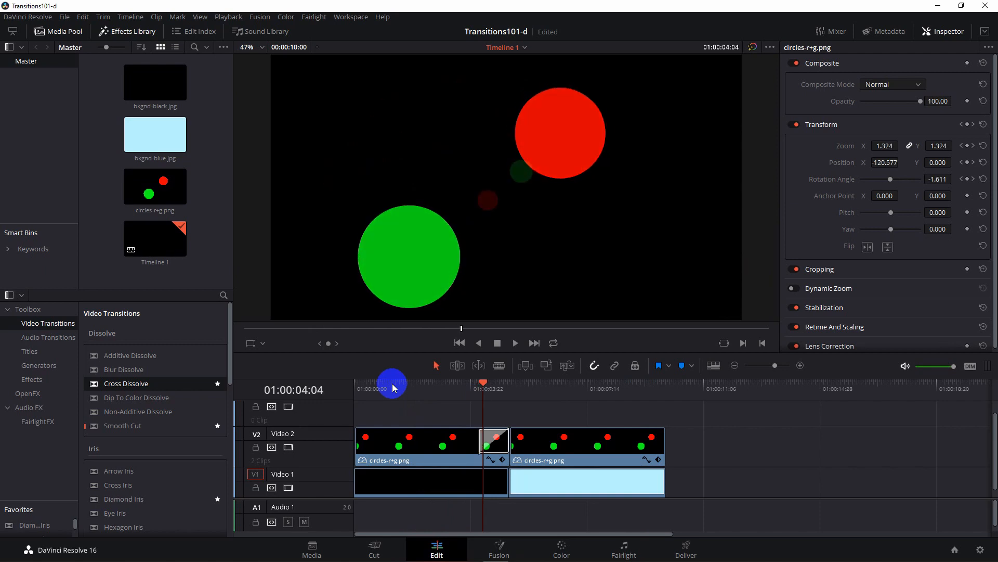
pyautogui.press('Right')
pyautogui.press('Right')
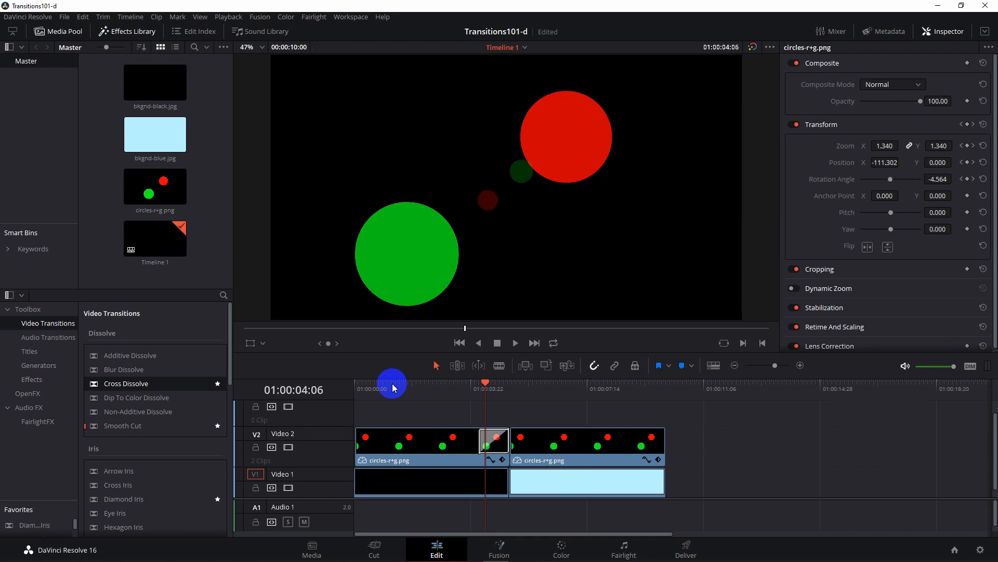
pyautogui.press('Right')
pyautogui.press('Right')
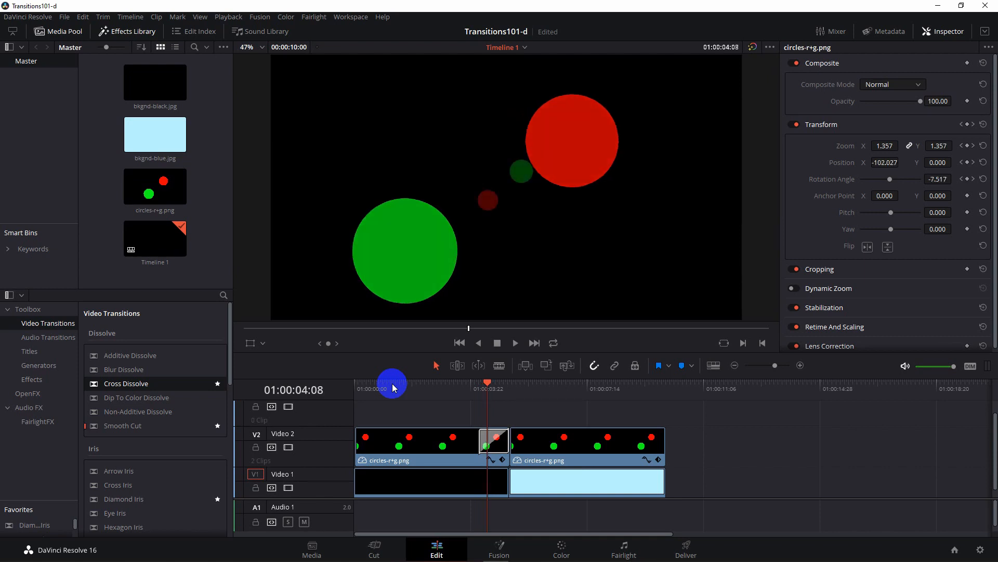
pyautogui.press('Right')
pyautogui.press('Right')
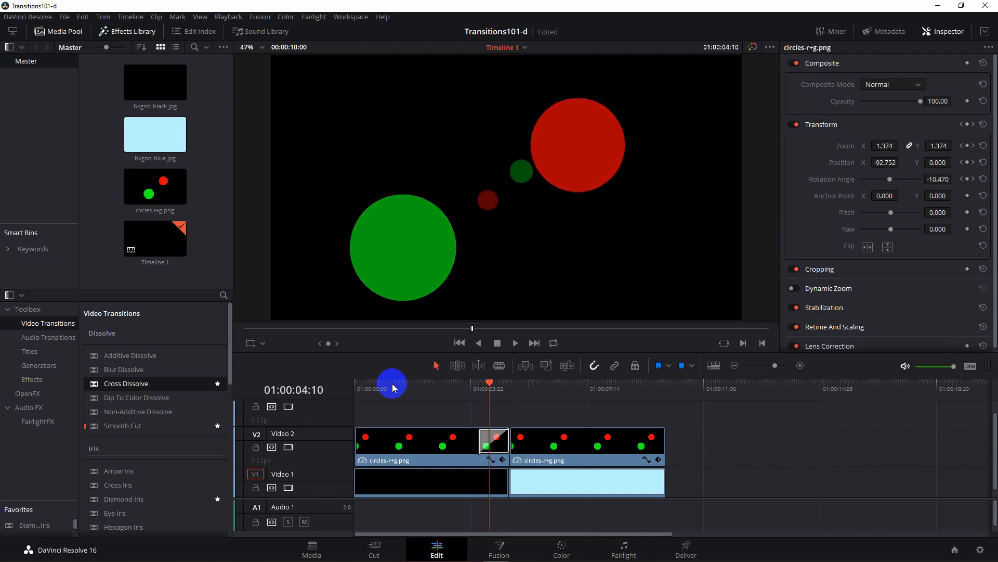
pyautogui.press('Right')
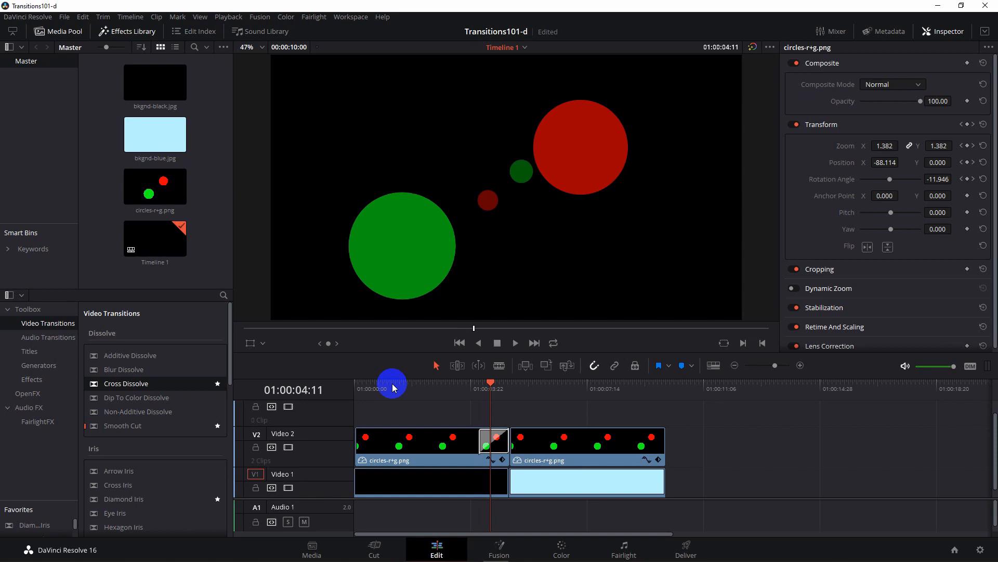
pyautogui.press('Right')
pyautogui.press('Right')
pyautogui.press('Right')
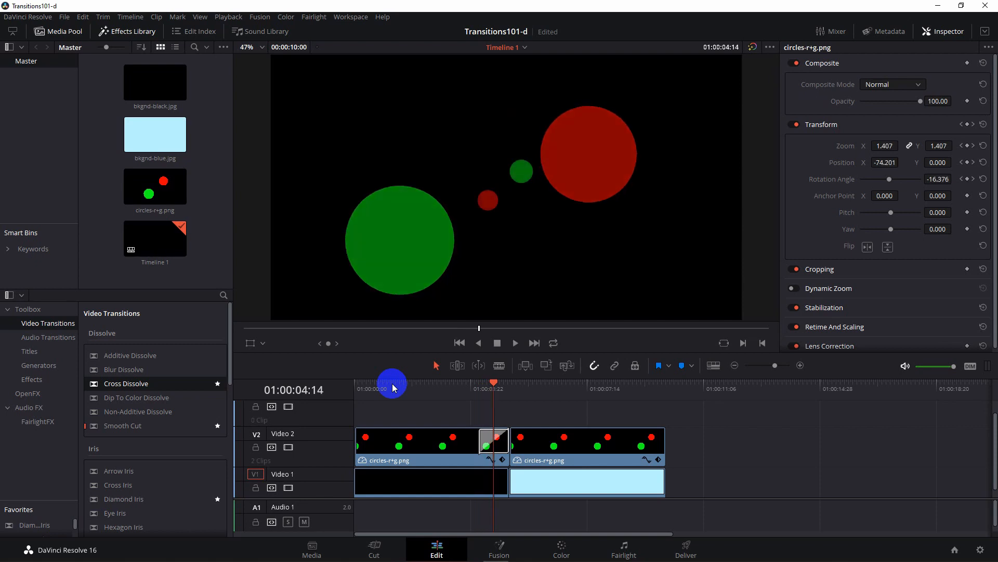
pyautogui.press('Right')
pyautogui.press('Right')
pyautogui.press('Right')
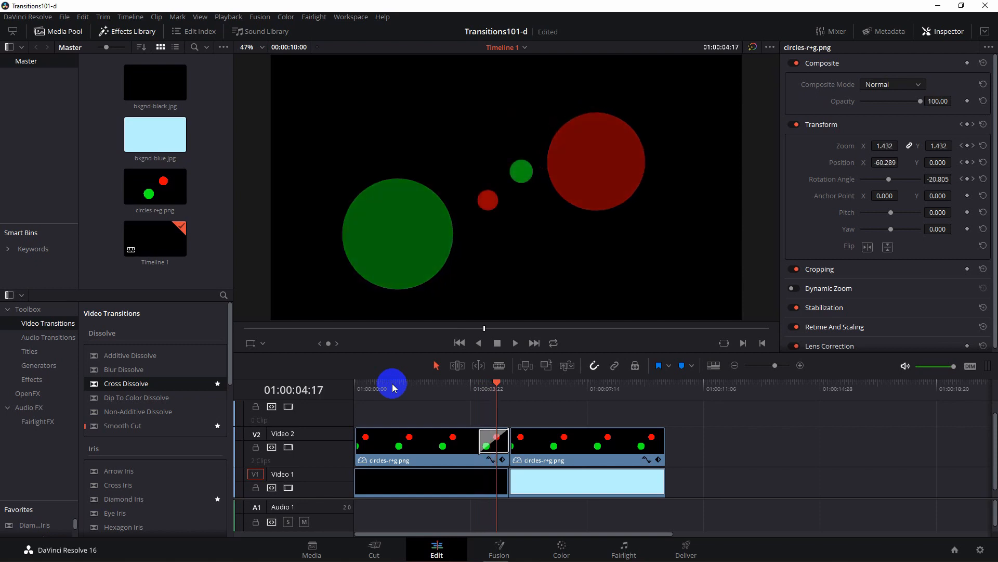
pyautogui.press('Right')
pyautogui.press('Right')
pyautogui.press('Right')
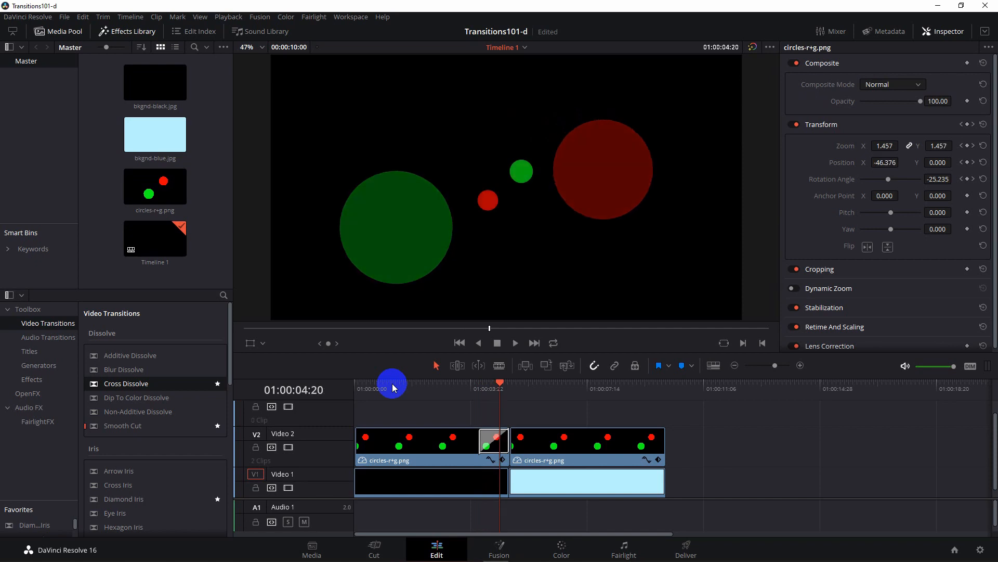
pyautogui.press('Right')
pyautogui.press('Right')
pyautogui.press('Right')
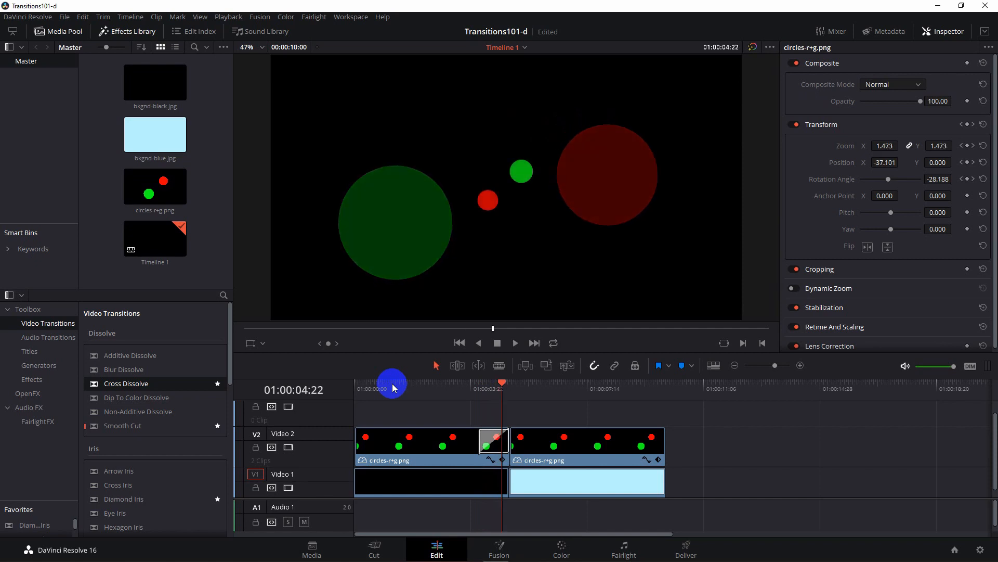
pyautogui.press('Right')
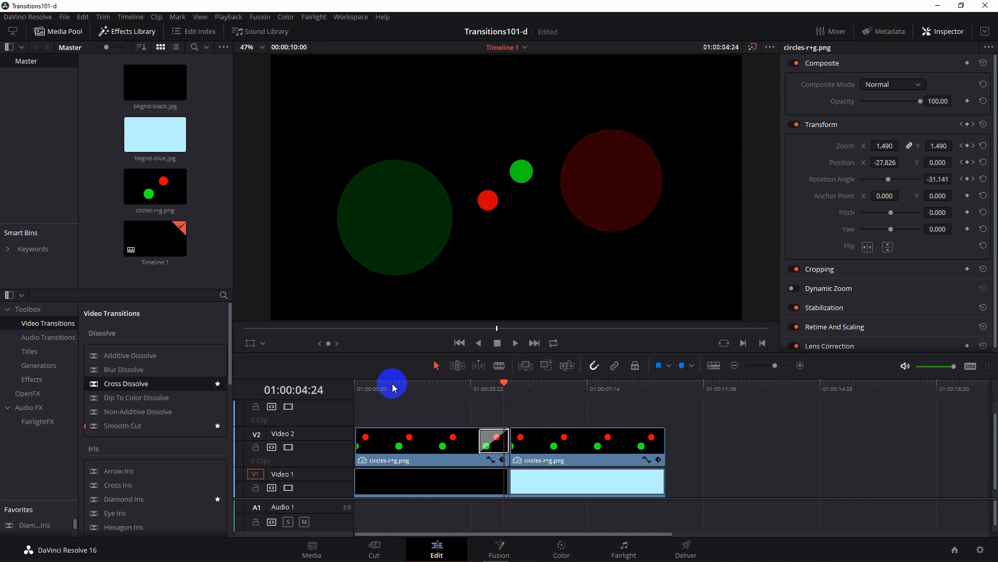
pyautogui.press('Right')
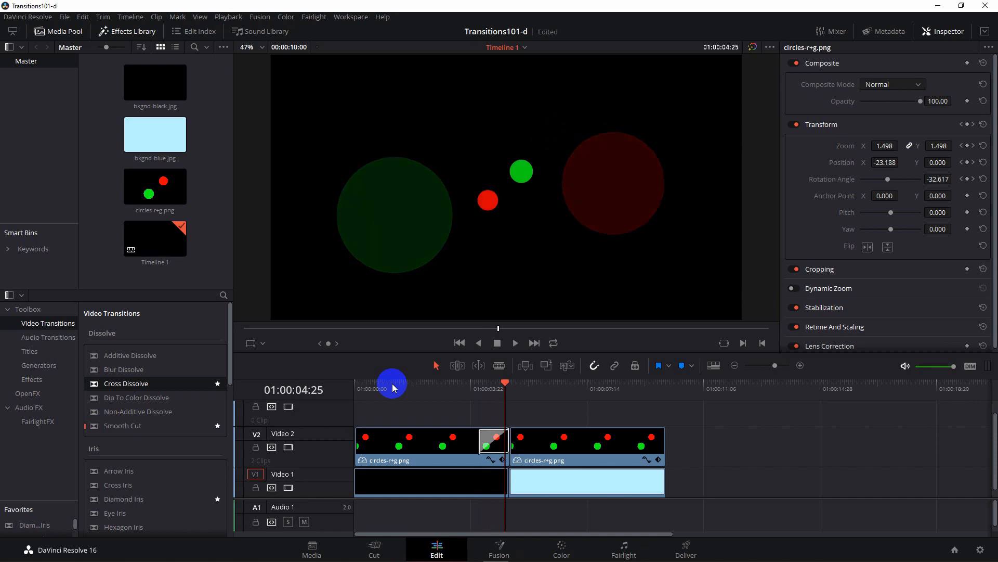
pyautogui.press('Right')
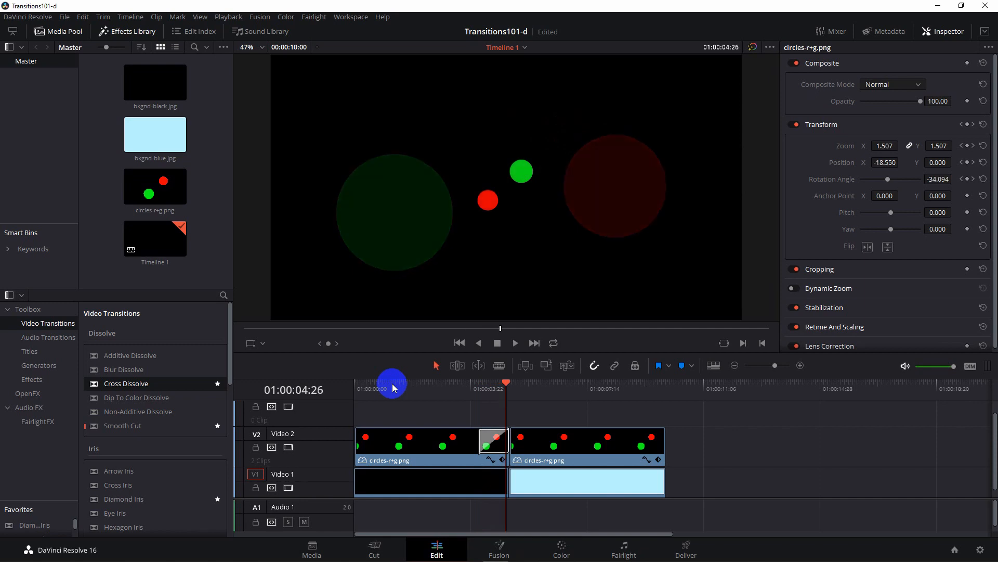
pyautogui.press('Right')
pyautogui.press('Right')
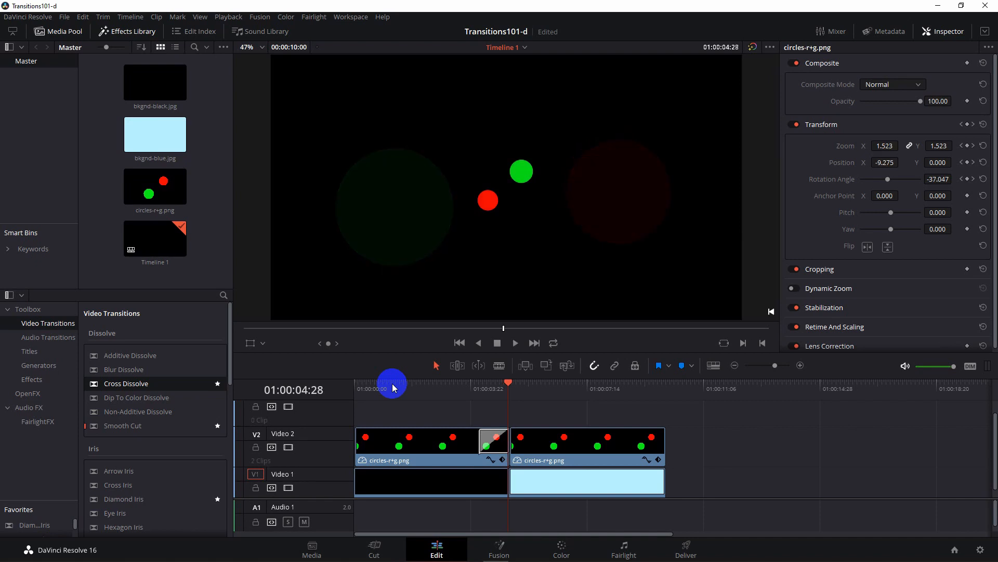
pyautogui.press('Right')
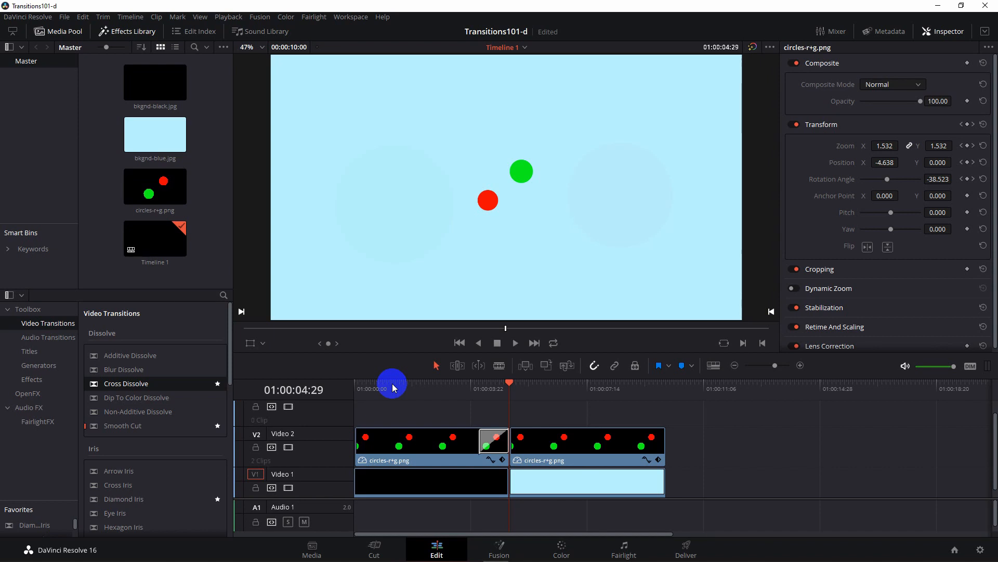
pyautogui.press('Right')
pyautogui.press('Right')
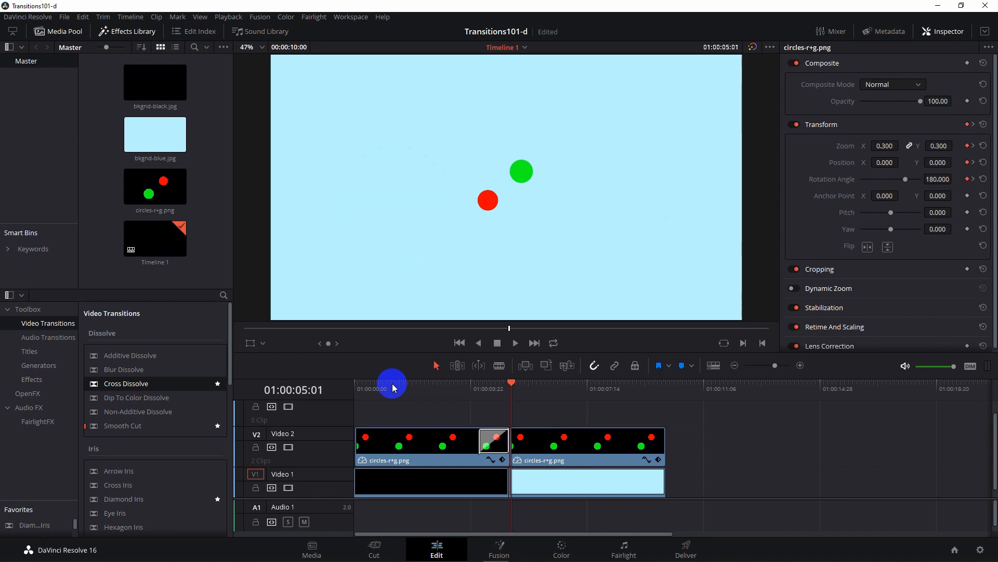
pyautogui.press('Right')
pyautogui.press('Right')
pyautogui.press('Right')
pyautogui.press('Right')
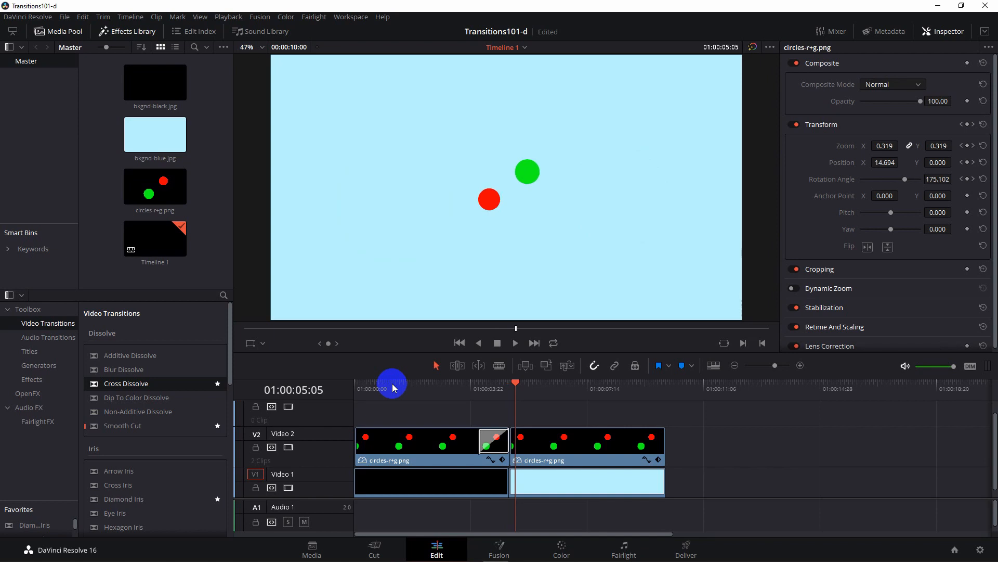
pyautogui.press('Right')
pyautogui.press('Right')
pyautogui.press('Right')
pyautogui.press('Right')
pyautogui.press('Right')
pyautogui.press('Right')
pyautogui.press('Right')
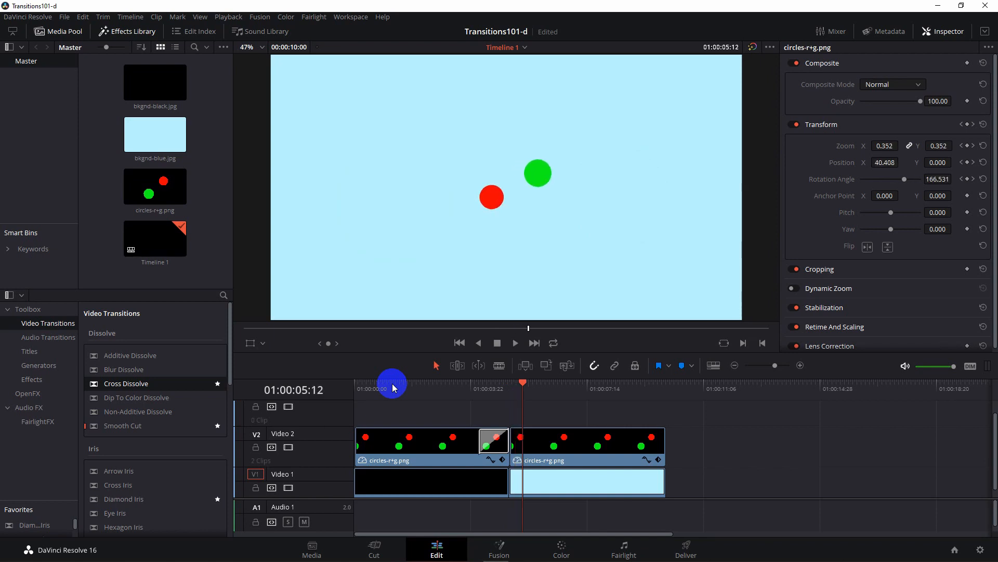
pyautogui.press('Right')
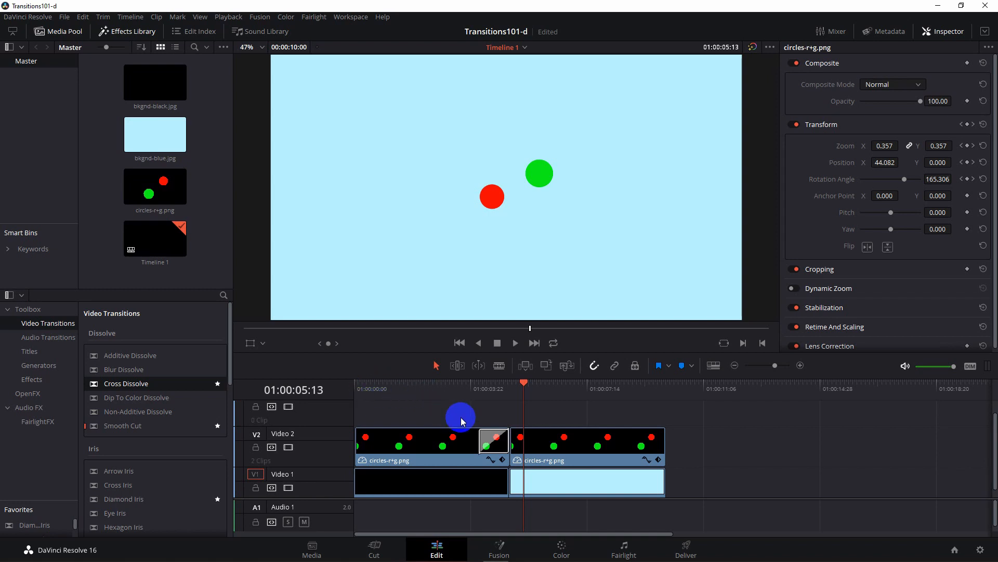
# Step: Set the alignment of the Cross Dissolve on Video 2 to Center On Edit
pyautogui.click(489, 445)
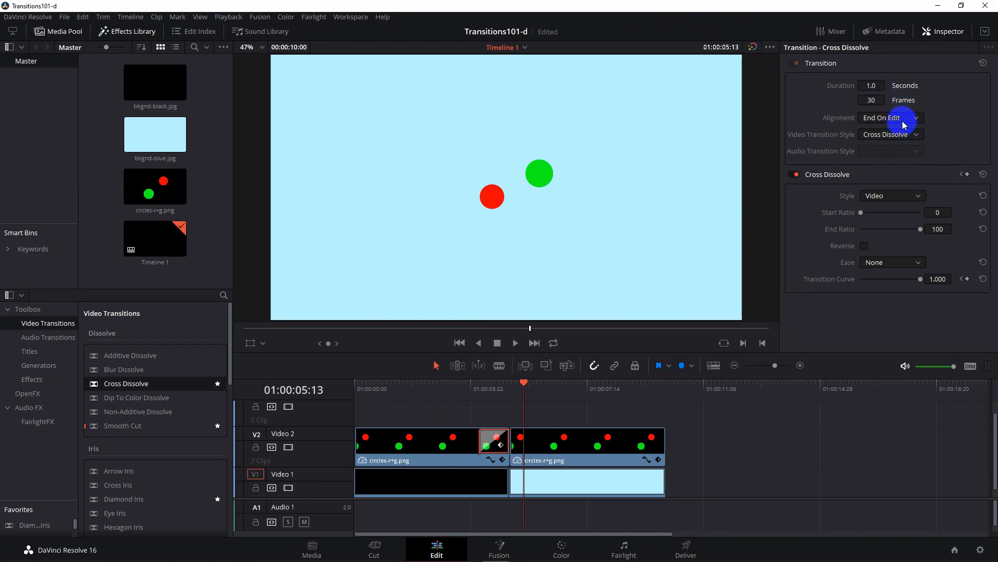
pyautogui.click(903, 125)
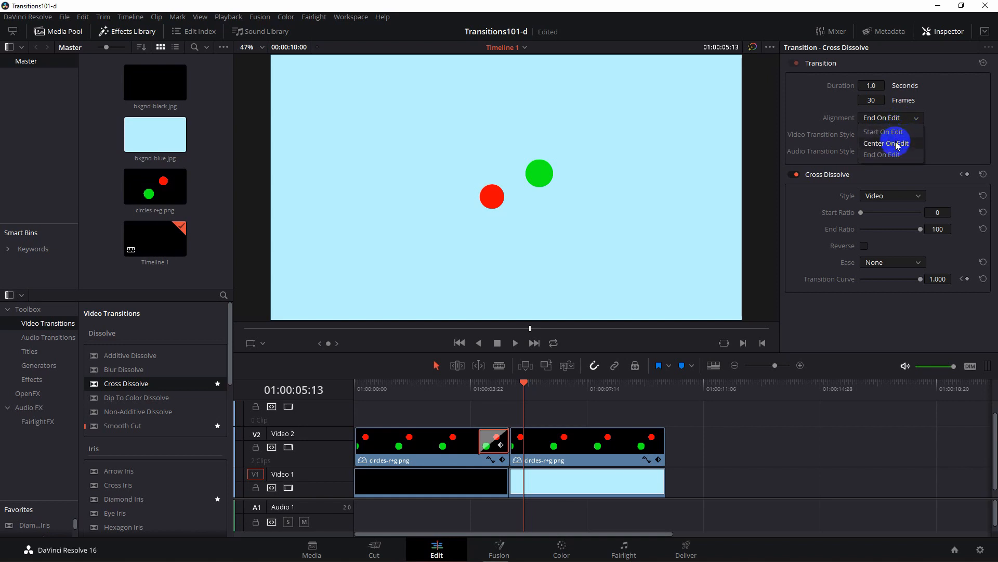
pyautogui.click(896, 143)
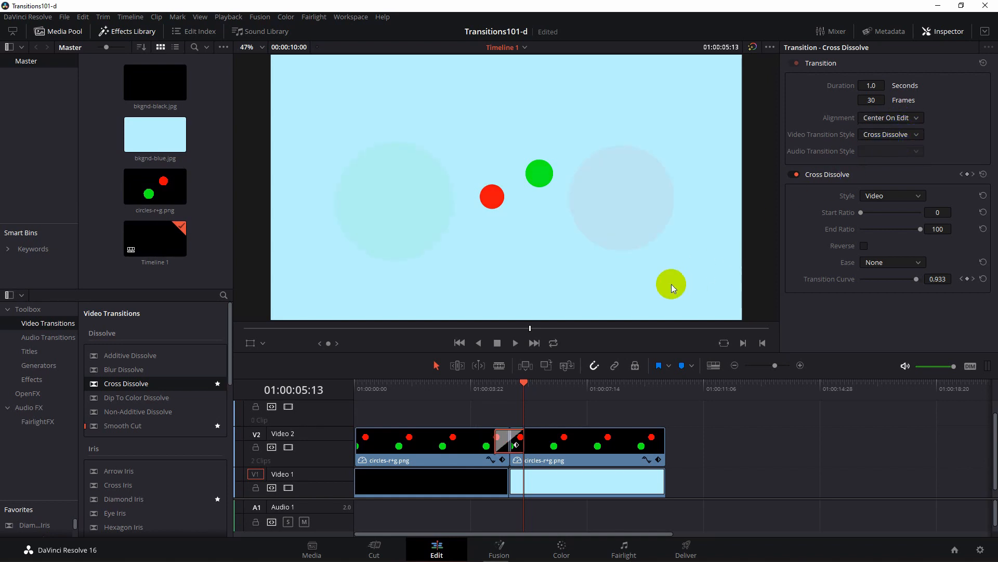
# Step: Play the timeline from 01:00:03:15 through the centered Cross Dissolve to check how the circles blend
pyautogui.click(464, 389)
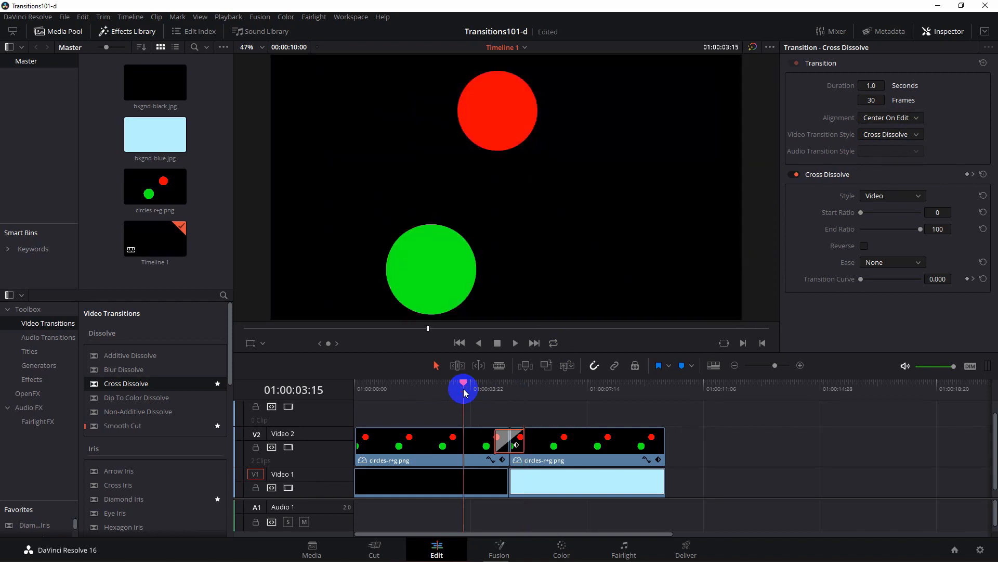
pyautogui.press('space')
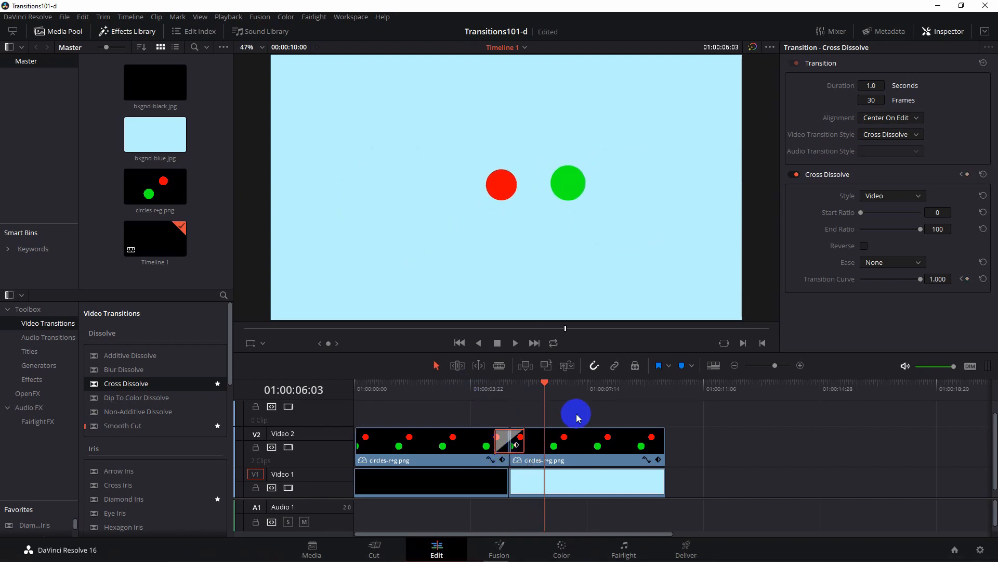
# Step: Set the Cross Dissolve's alignment on Video 2 to Start On Edit and play the timeline from 01:00:03:14 through it
pyautogui.click(868, 125)
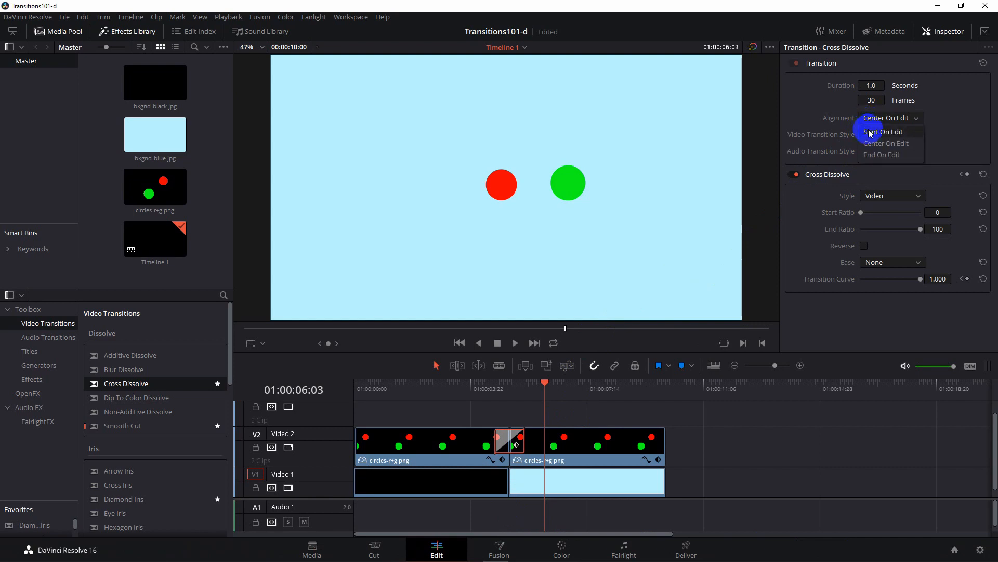
pyautogui.click(870, 131)
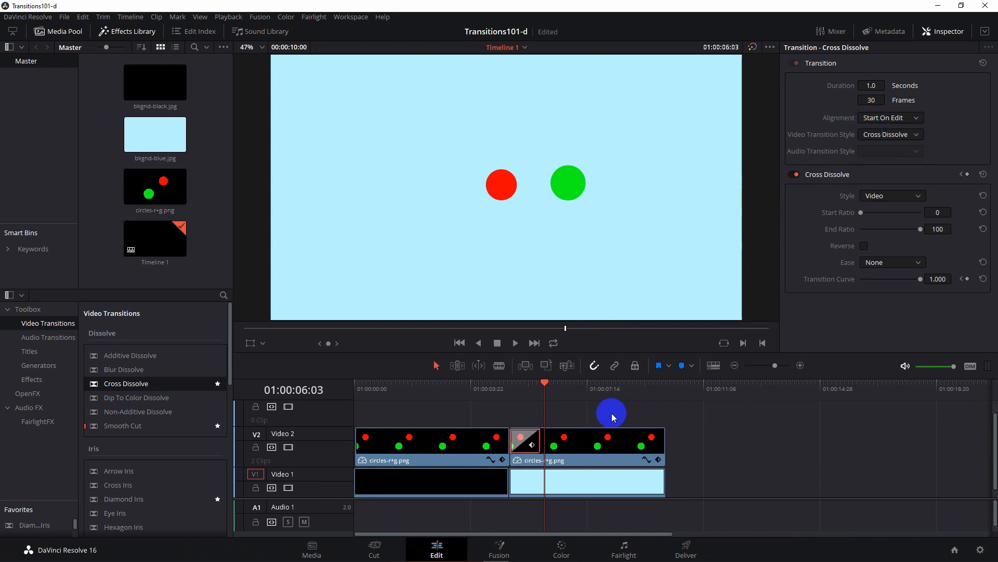
pyautogui.click(463, 389)
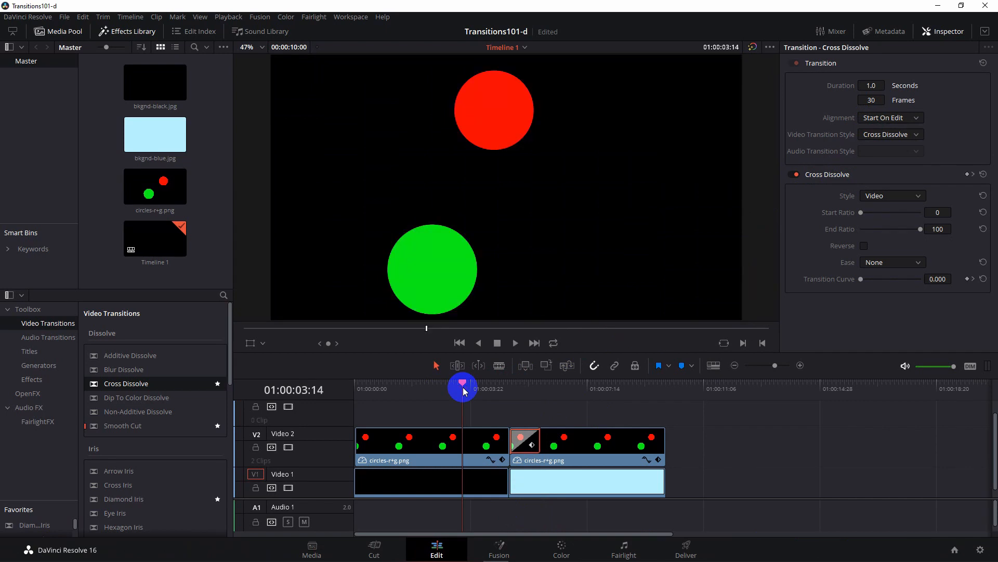
pyautogui.press('space')
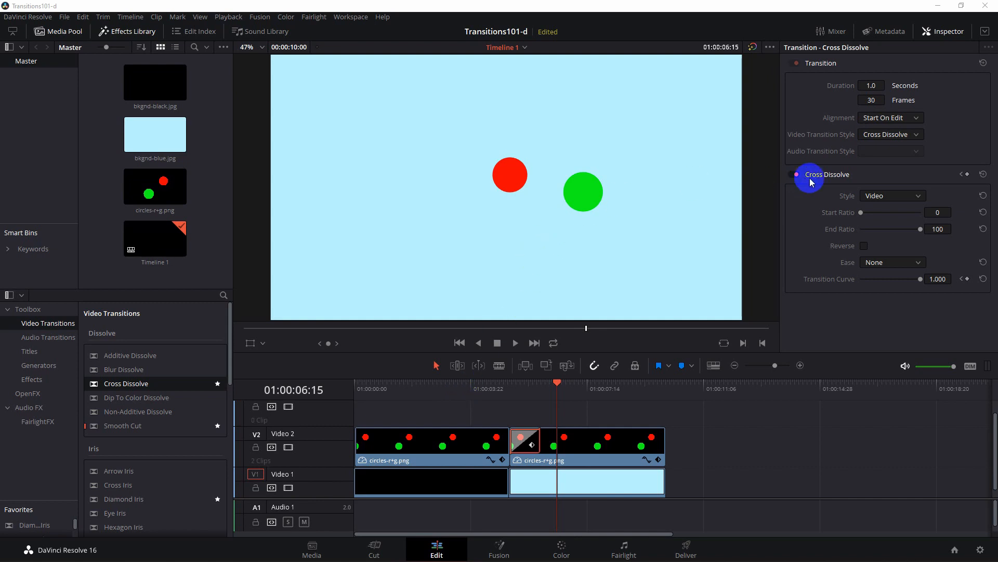
# Step: Change the Video 2 transition's style from Cross Dissolve to Star and set its alignment to Center On Edit
pyautogui.click(881, 134)
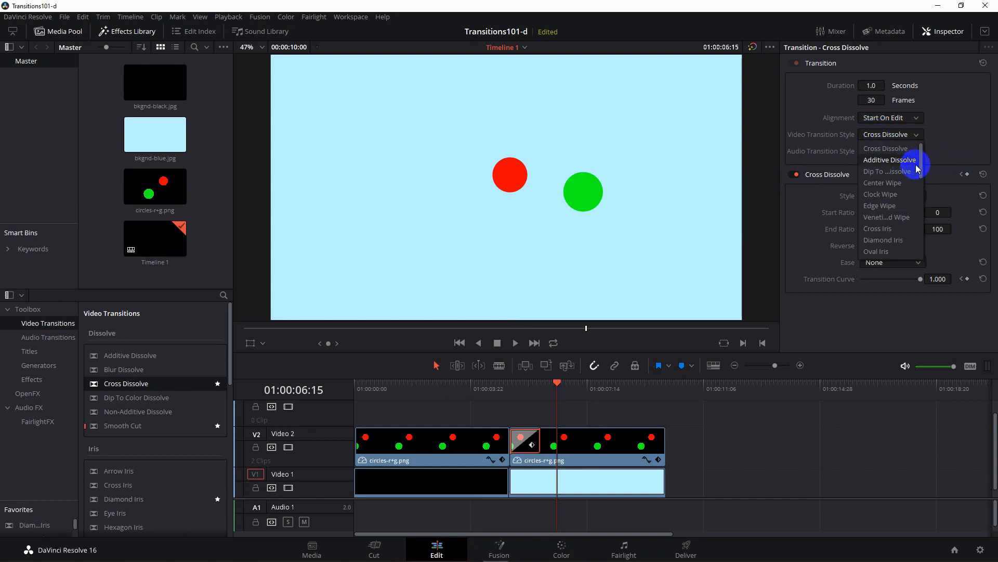
pyautogui.moveTo(918, 168); pyautogui.dragTo(921, 192)
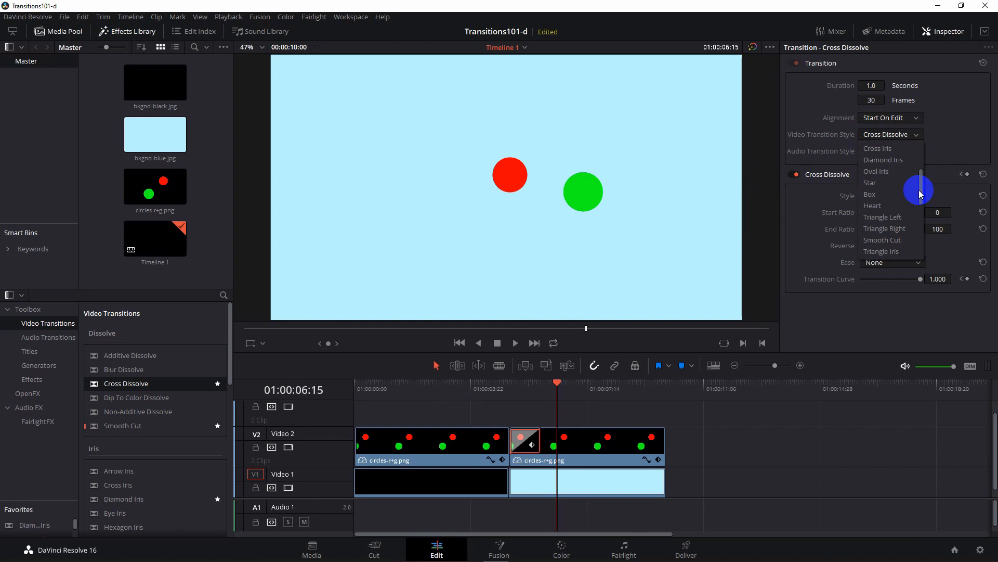
pyautogui.click(881, 184)
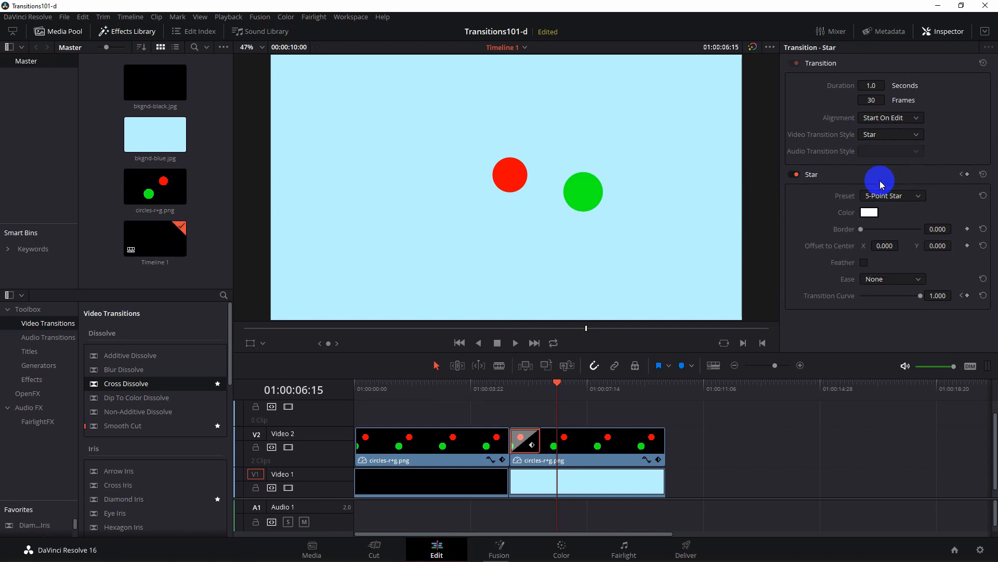
pyautogui.click(889, 119)
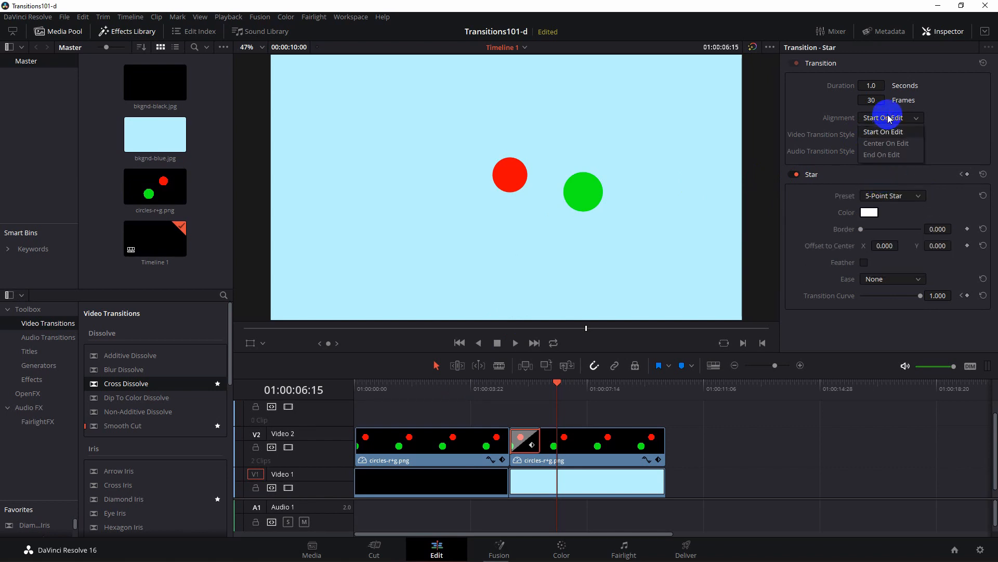
pyautogui.click(886, 143)
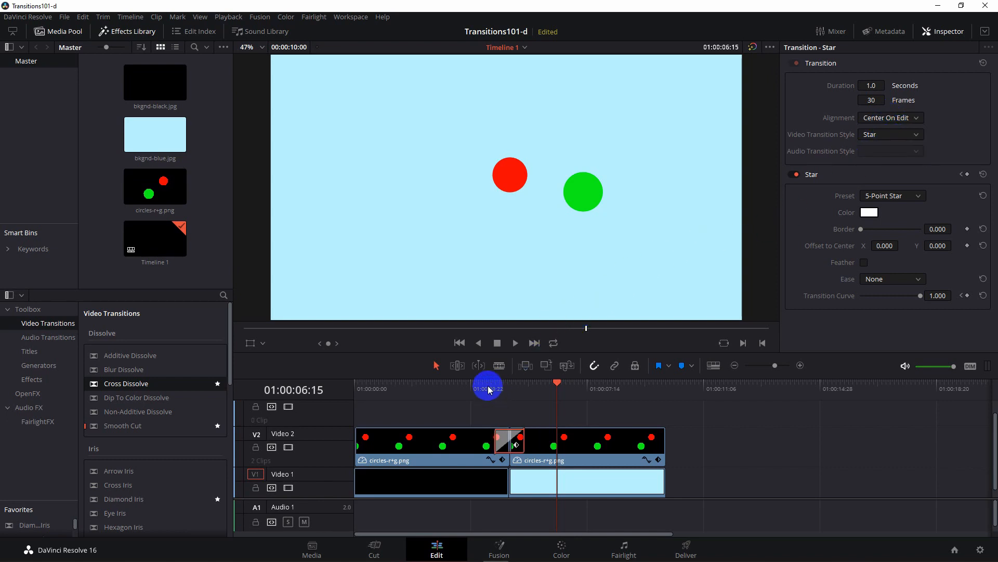
# Step: Step frame by frame from 01:00:03:25 into the Star transition on Video 2 to examine how it reveals the second circles clip
pyautogui.moveTo(488, 389); pyautogui.dragTo(474, 388)
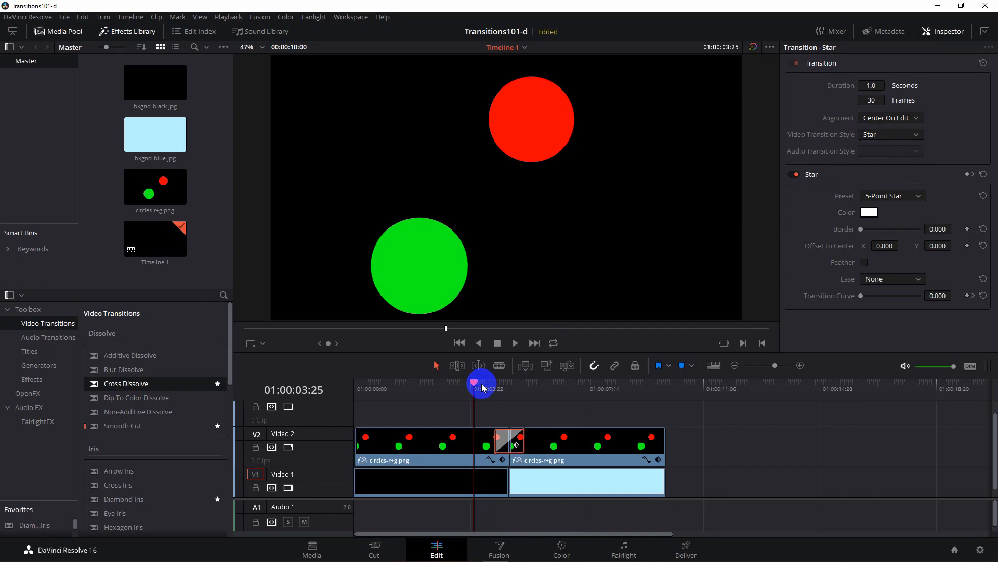
pyautogui.moveTo(482, 387); pyautogui.dragTo(483, 388)
pyautogui.press('Right')
pyautogui.press('Right')
pyautogui.press('Right')
pyautogui.press('Right')
pyautogui.press('Right')
pyautogui.press('Right')
pyautogui.press('Right')
pyautogui.press('Right')
pyautogui.press('Right')
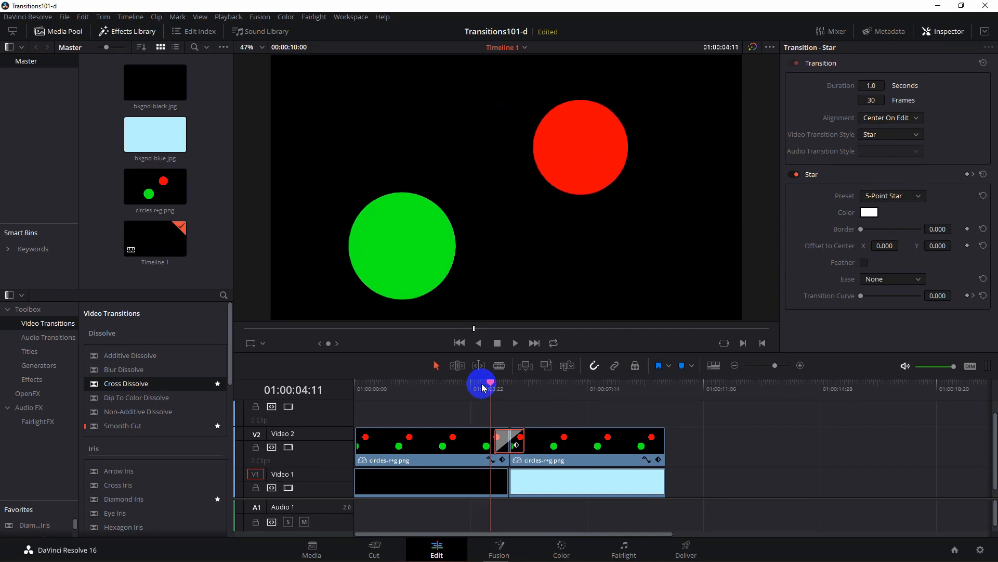
pyautogui.press('Right')
pyautogui.press('Right')
pyautogui.press('Right')
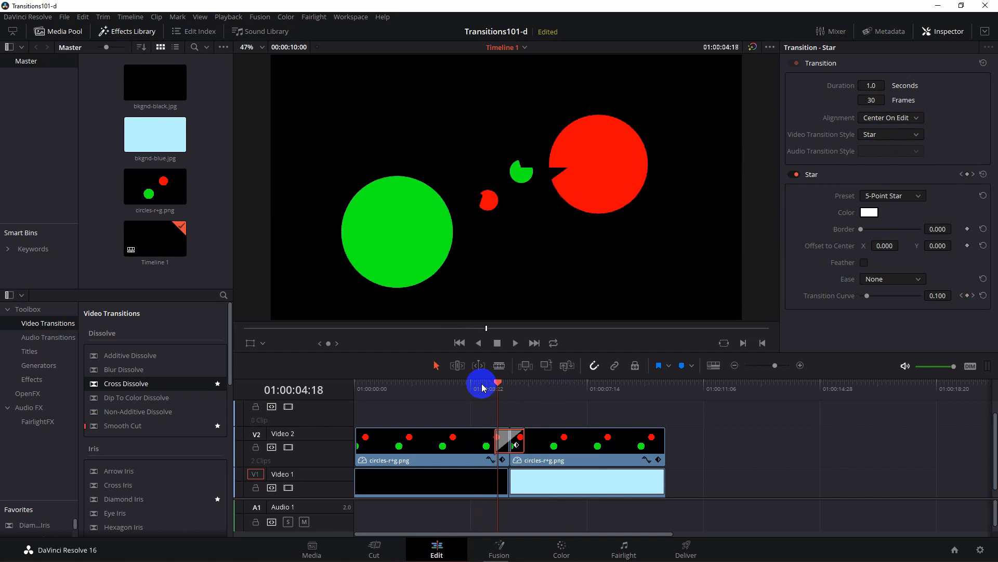
pyautogui.press('Right')
pyautogui.press('Left')
pyautogui.press('Left')
pyautogui.press('Right')
pyautogui.press('Right')
pyautogui.press('Right')
pyautogui.press('Right')
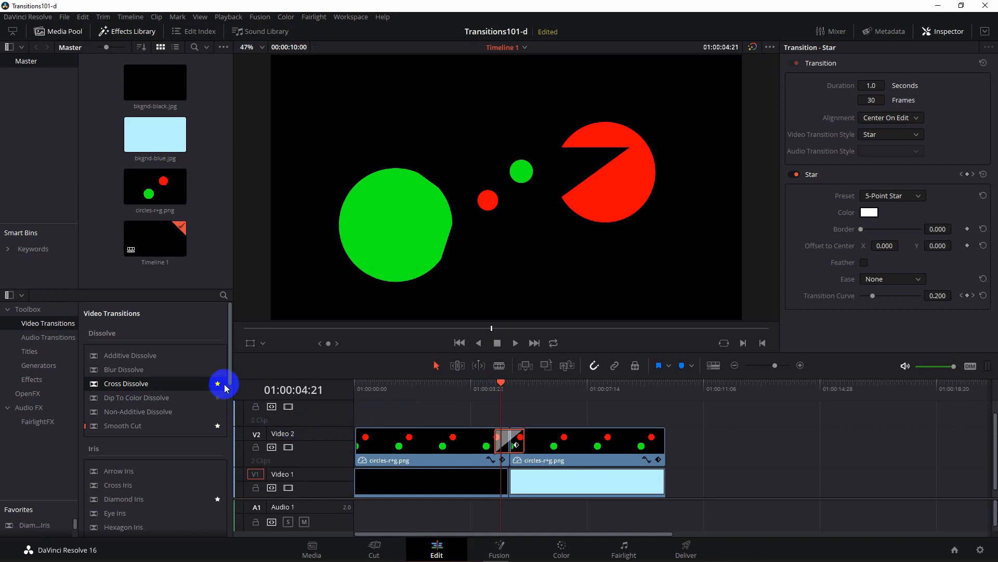
# Step: Add a Star transition centered on the edit between the black and blue background clips on Video 1
pyautogui.moveTo(229, 389); pyautogui.dragTo(241, 485)
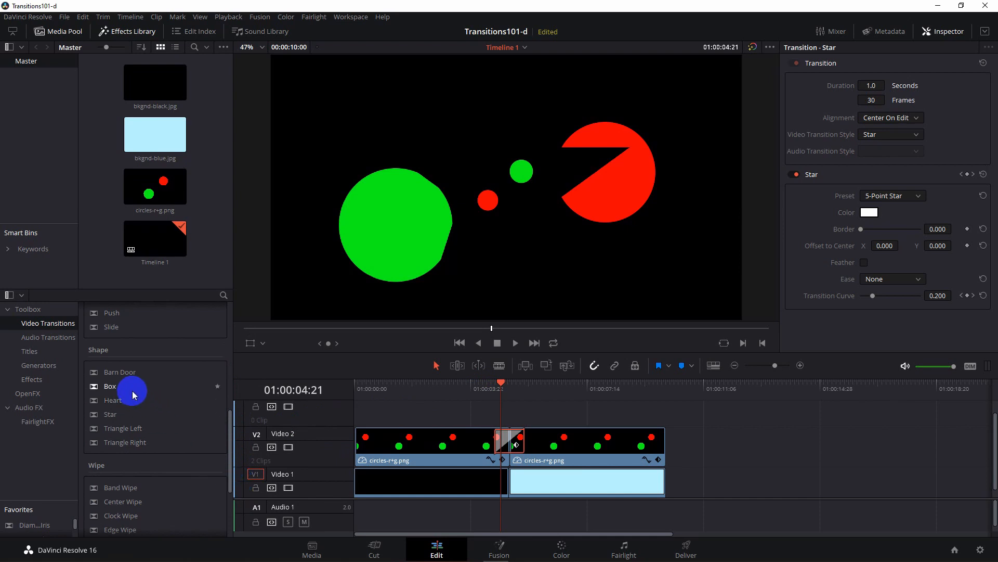
pyautogui.moveTo(111, 422); pyautogui.dragTo(503, 481)
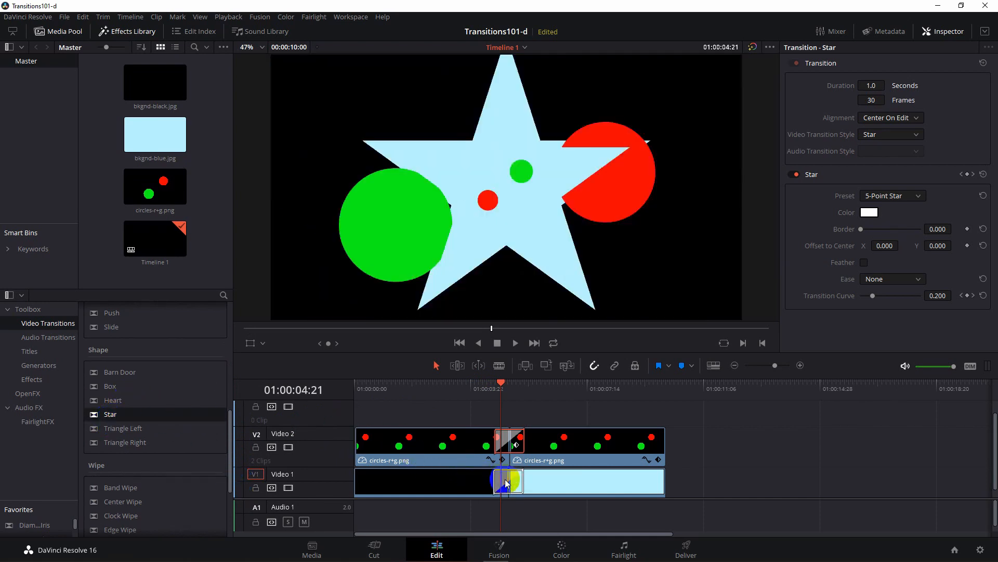
# Step: Step frame by frame from 01:00:04:05 through both Star transitions to examine how the circles and backgrounds change together
pyautogui.click(483, 383)
pyautogui.press('Right')
pyautogui.press('Right')
pyautogui.press('Right')
pyautogui.press('Right')
pyautogui.press('Right')
pyautogui.press('Right')
pyautogui.press('Right')
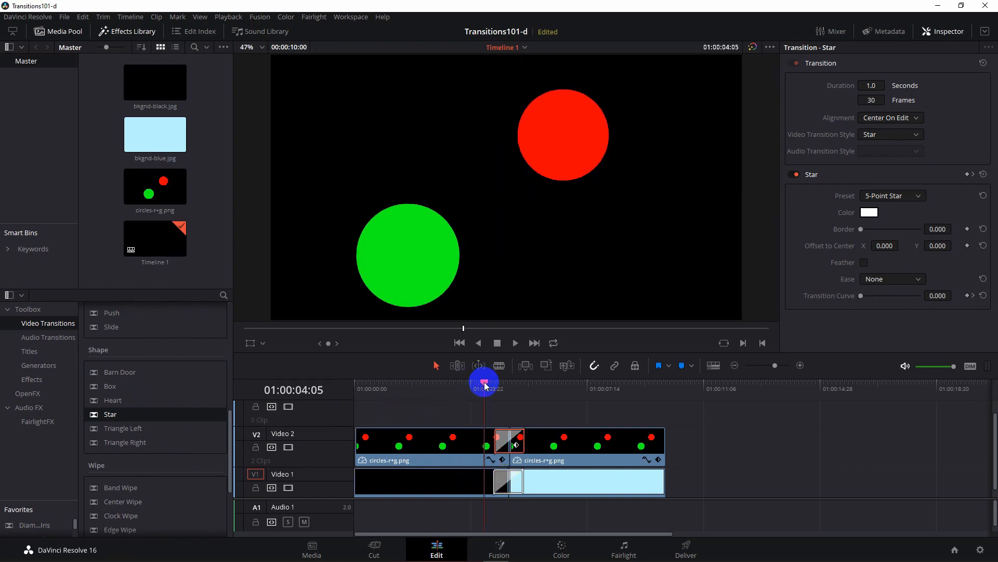
pyautogui.press('Right')
pyautogui.press('Right')
pyautogui.press('Right')
pyautogui.press('Right')
pyautogui.press('Right')
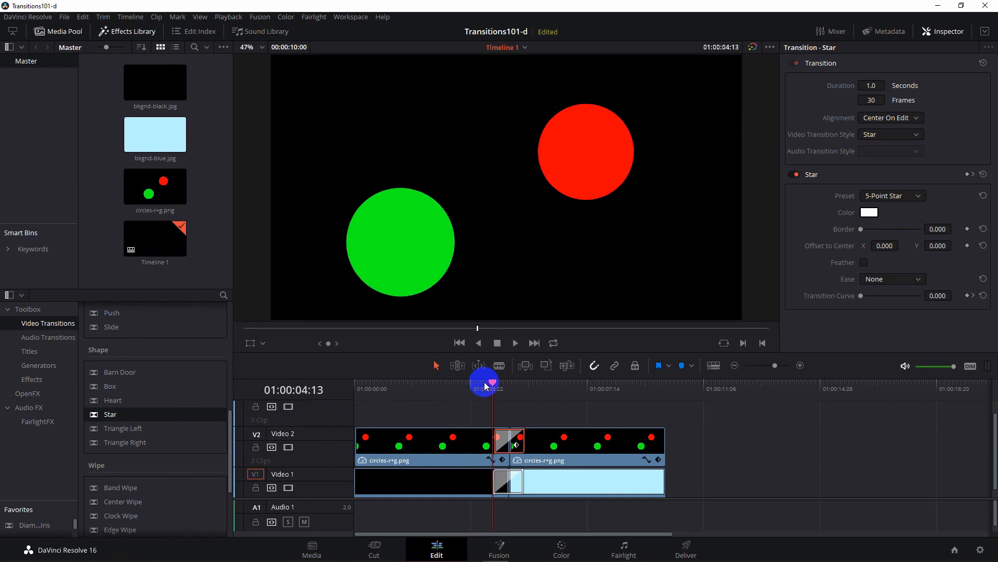
pyautogui.press('Right')
pyautogui.press('Right')
pyautogui.press('Right')
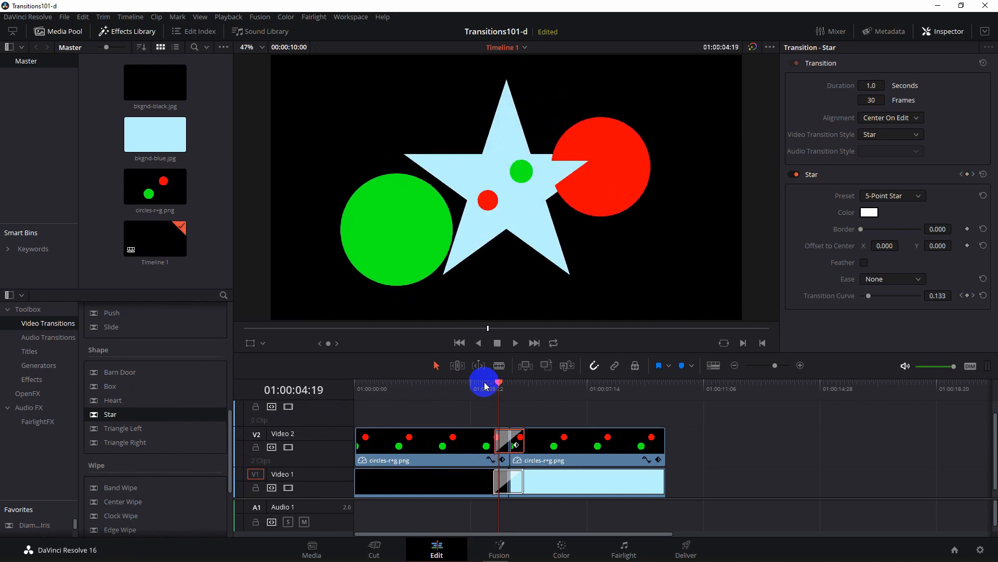
pyautogui.press('Right')
pyautogui.press('Right')
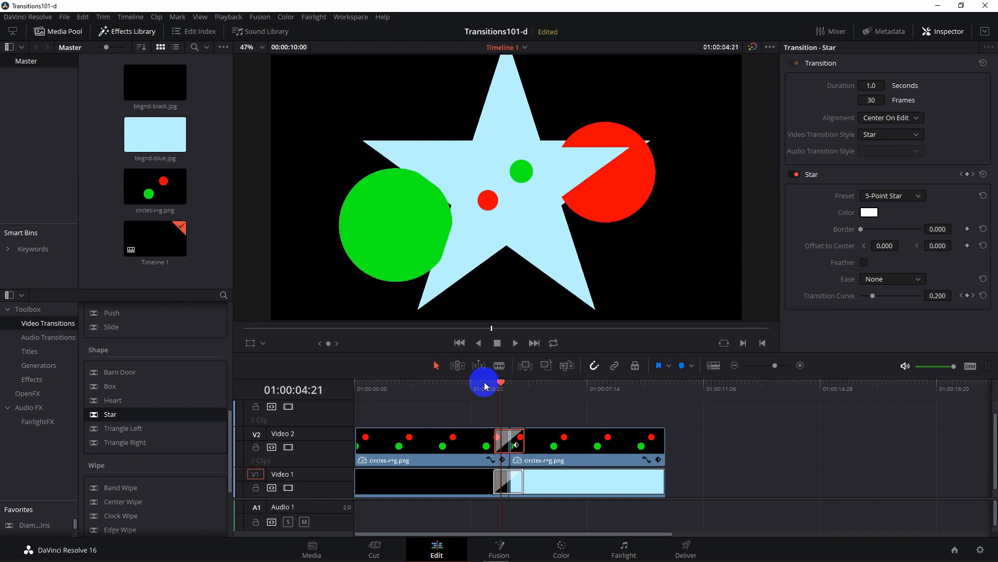
pyautogui.press('Right')
pyautogui.press('Right')
pyautogui.press('Right')
pyautogui.press('Right')
pyautogui.press('Right')
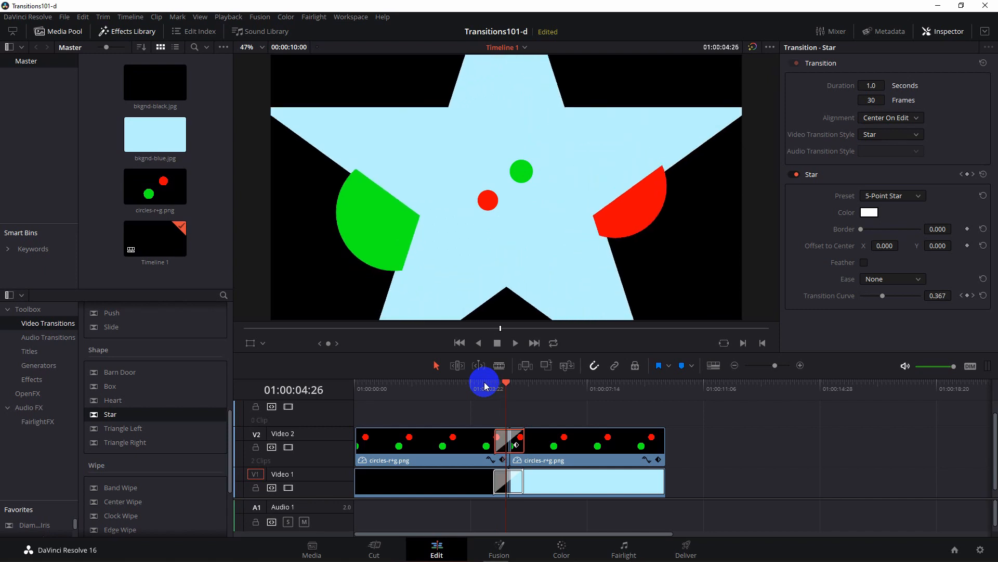
pyautogui.press('Right')
pyautogui.press('Right')
pyautogui.press('Right')
pyautogui.press('Right')
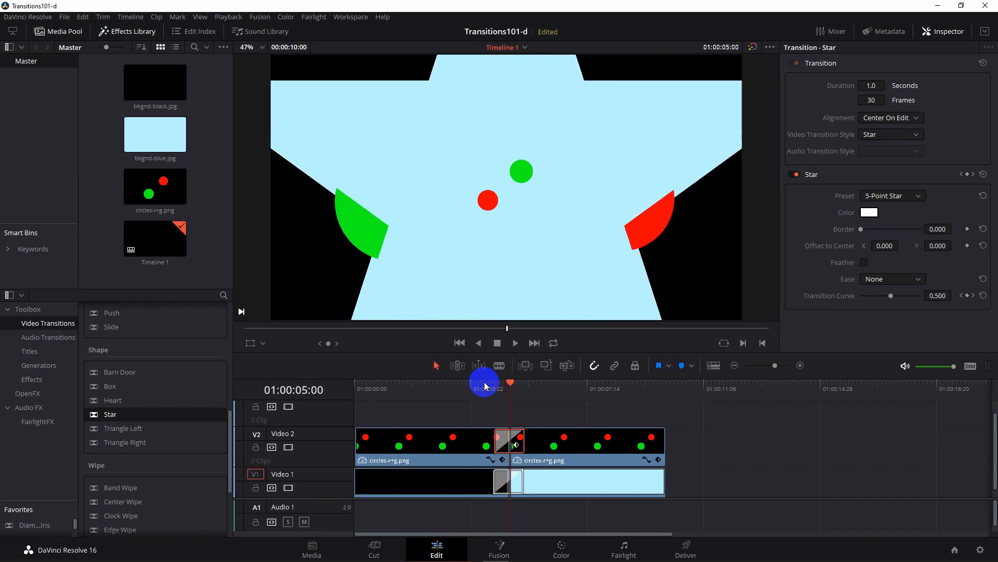
pyautogui.press('Right')
pyautogui.press('Right')
pyautogui.press('Right')
pyautogui.press('Right')
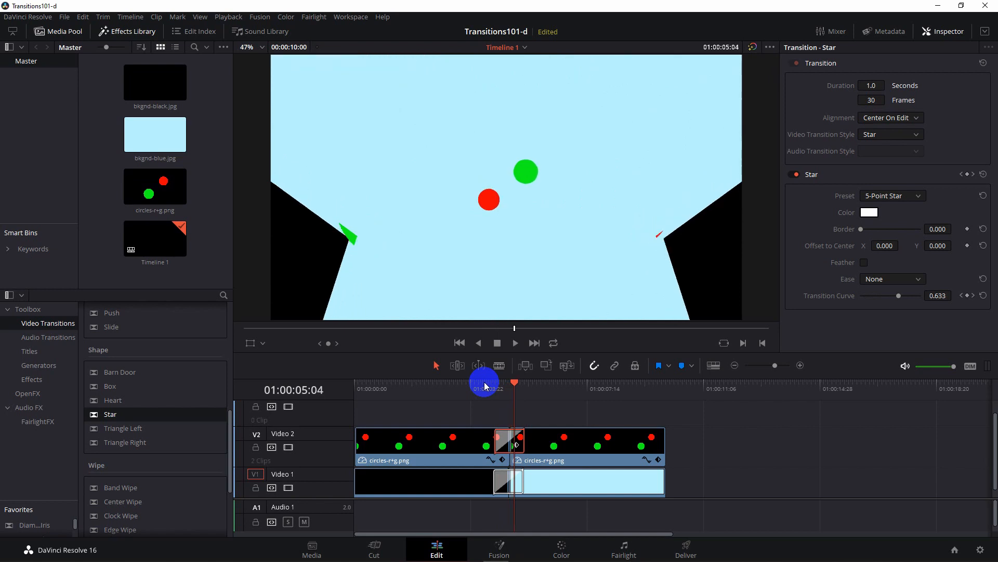
pyautogui.press('Right')
pyautogui.press('Right')
pyautogui.press('Right')
pyautogui.press('Right')
pyautogui.press('Right')
pyautogui.press('Right')
pyautogui.press('Right')
pyautogui.press('Right')
pyautogui.press('Right')
pyautogui.press('Right')
pyautogui.press('Right')
pyautogui.press('Right')
pyautogui.press('Right')
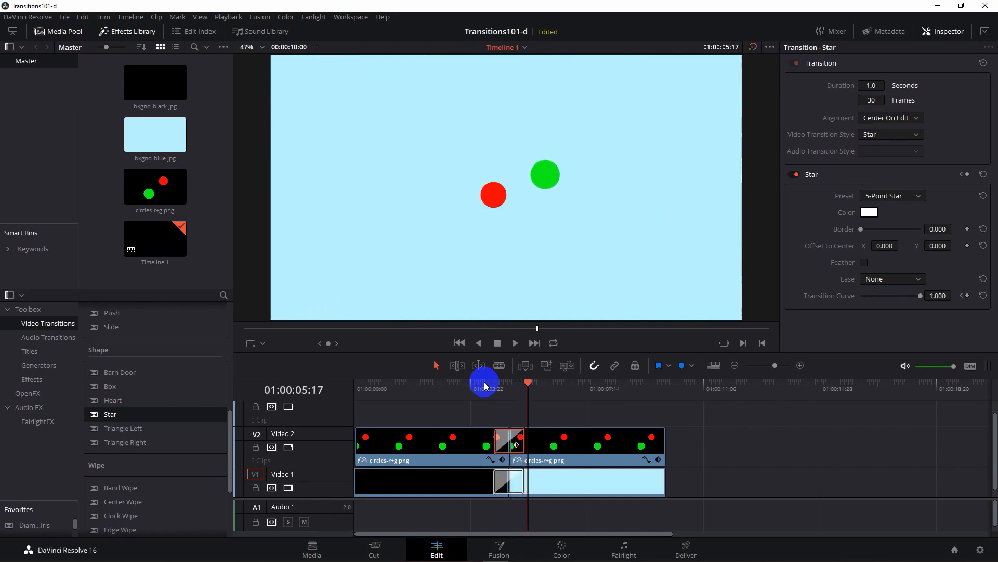
pyautogui.press('Right')
pyautogui.press('Right')
pyautogui.press('Right')
pyautogui.press('Right')
pyautogui.press('Right')
pyautogui.press('Right')
pyautogui.press('Right')
pyautogui.press('Right')
pyautogui.press('Right')
pyautogui.press('Right')
pyautogui.press('Right')
pyautogui.press('Right')
pyautogui.press('Right')
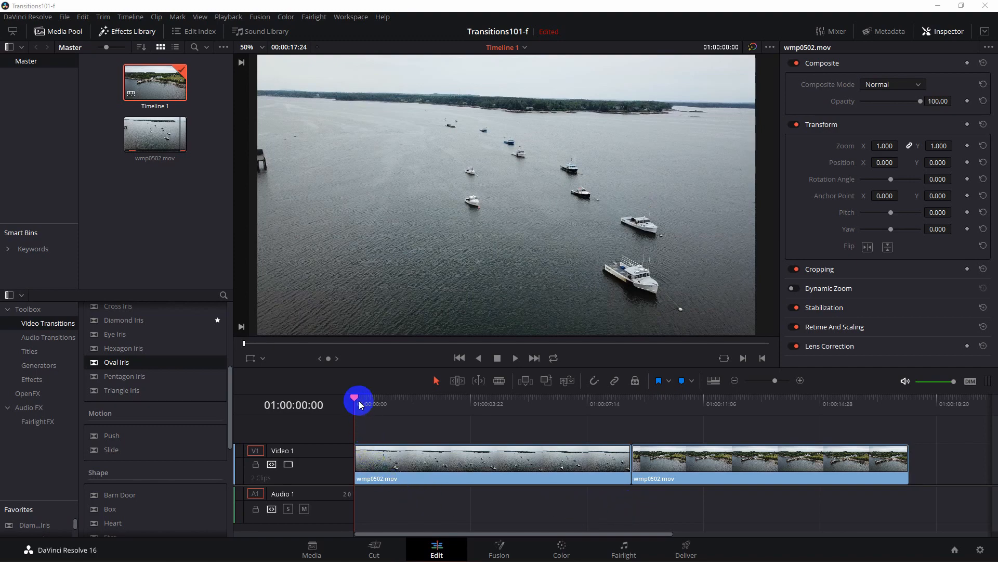
# Step: Scrub through both wmp0502.mov clips and add an Oval Iris transition ending on the edit between them
pyautogui.moveTo(360, 405); pyautogui.dragTo(837, 352)
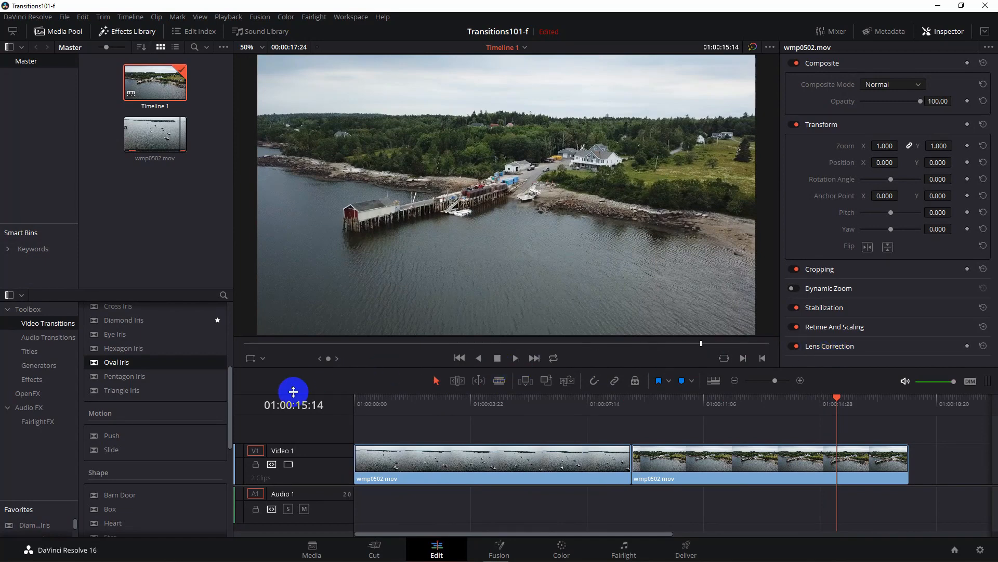
pyautogui.moveTo(125, 364); pyautogui.dragTo(615, 456)
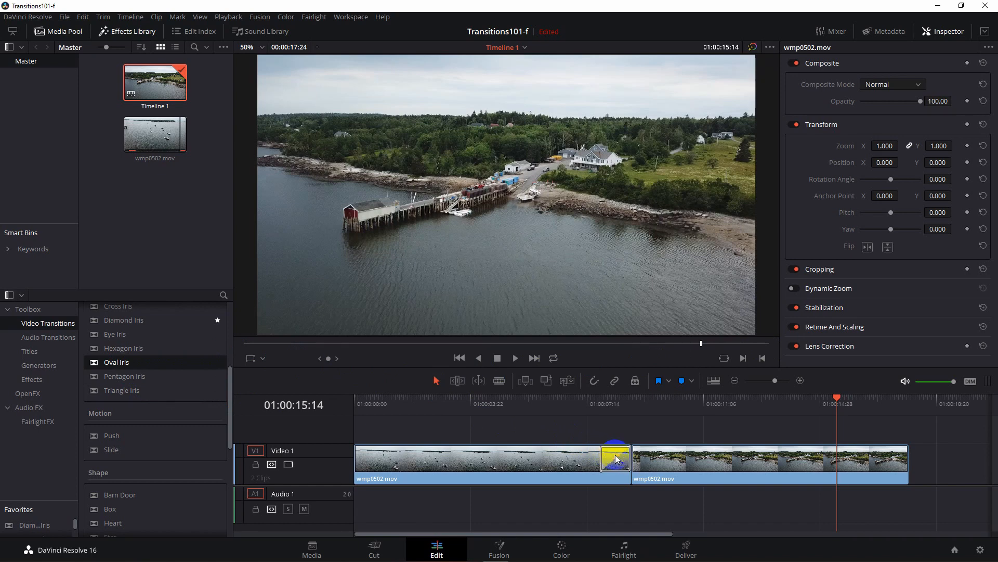
pyautogui.moveTo(616, 455); pyautogui.dragTo(616, 455)
# Step: With the playhead at 01:00:08:02, set the Oval Iris's Oval Ratio to 2.437 and its Offset to Center to X -165, Y -93
pyautogui.click(606, 405)
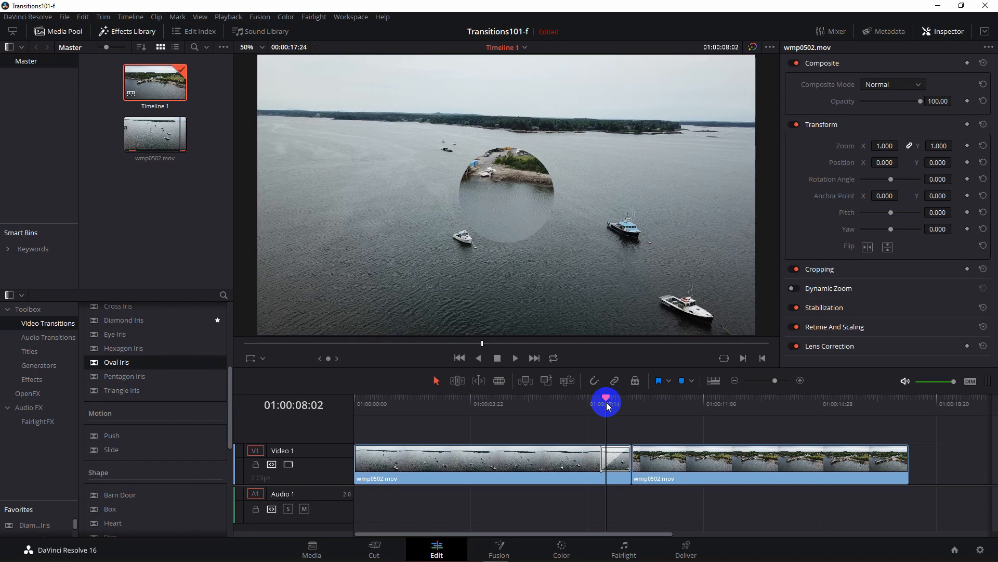
pyautogui.click(621, 464)
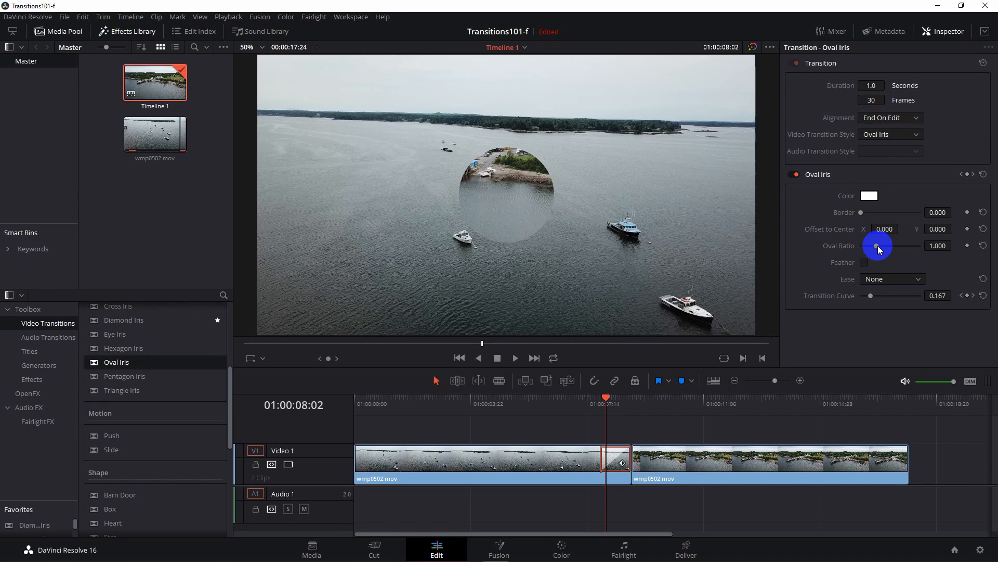
pyautogui.moveTo(879, 250); pyautogui.dragTo(909, 245)
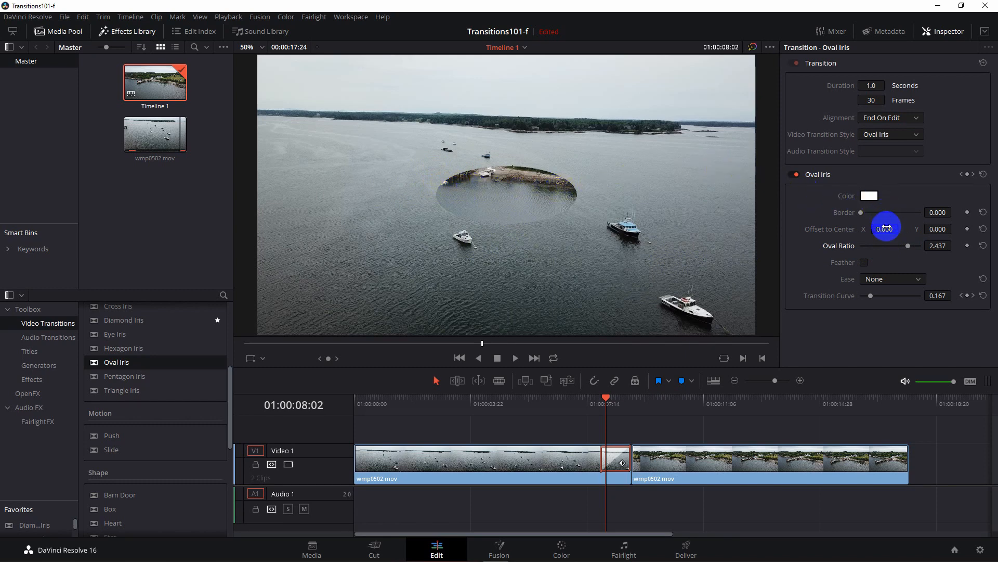
pyautogui.moveTo(887, 229); pyautogui.dragTo(794, 239)
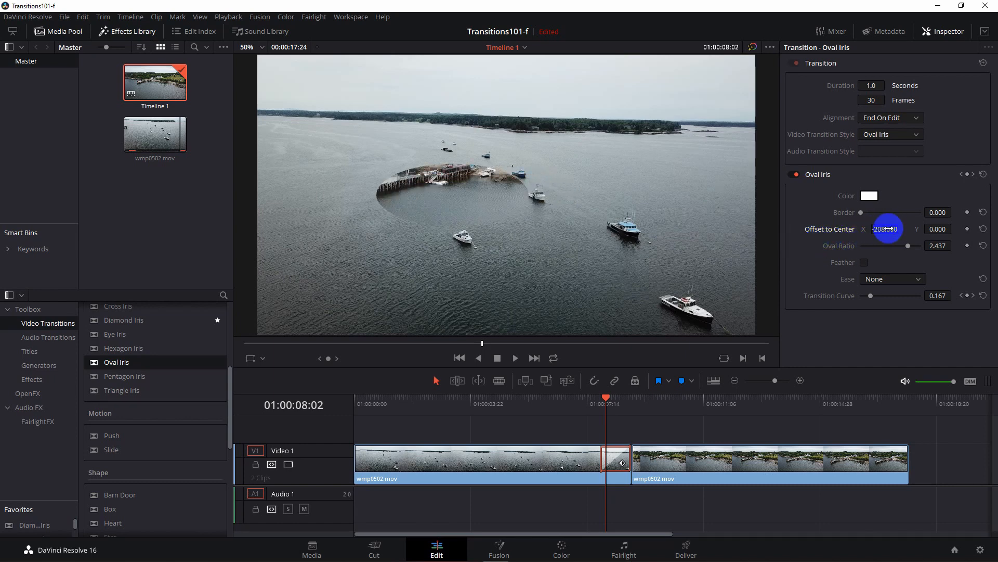
pyautogui.moveTo(941, 229); pyautogui.dragTo(613, 224)
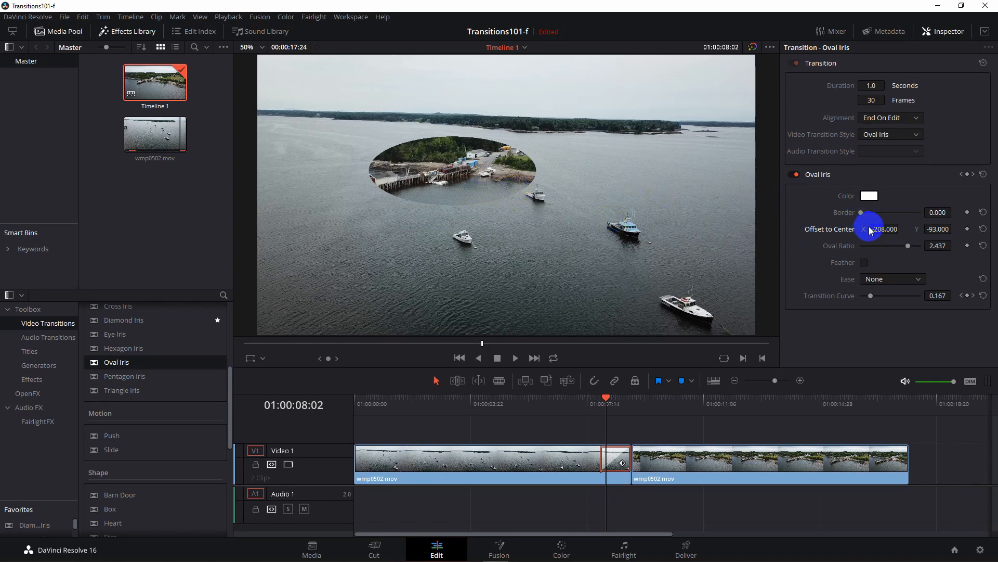
pyautogui.moveTo(869, 227); pyautogui.dragTo(911, 228)
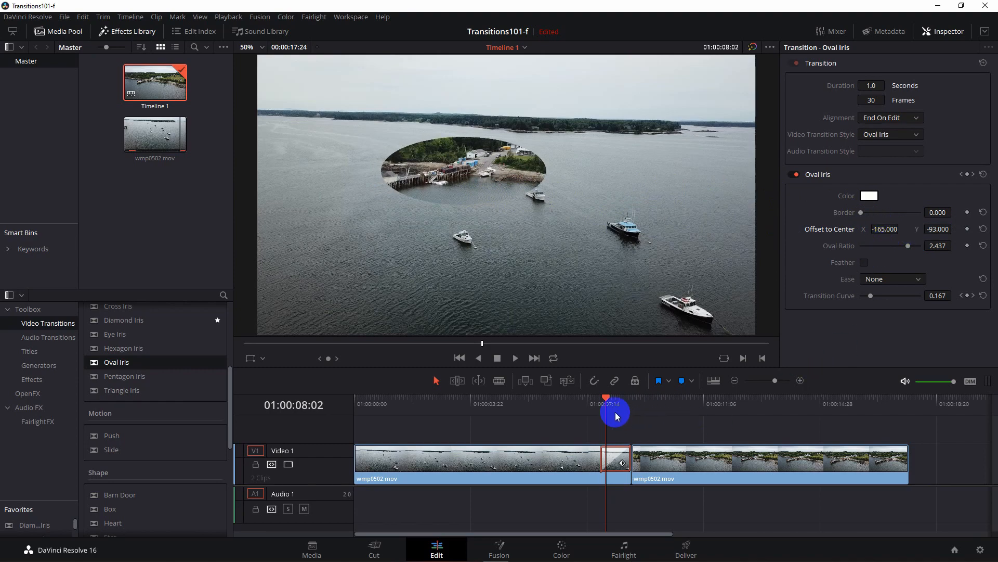
# Step: Scrub back to 01:00:07:27 and step frame by frame through the Oval Iris to examine how evenly the oval grows
pyautogui.moveTo(607, 398); pyautogui.dragTo(610, 405)
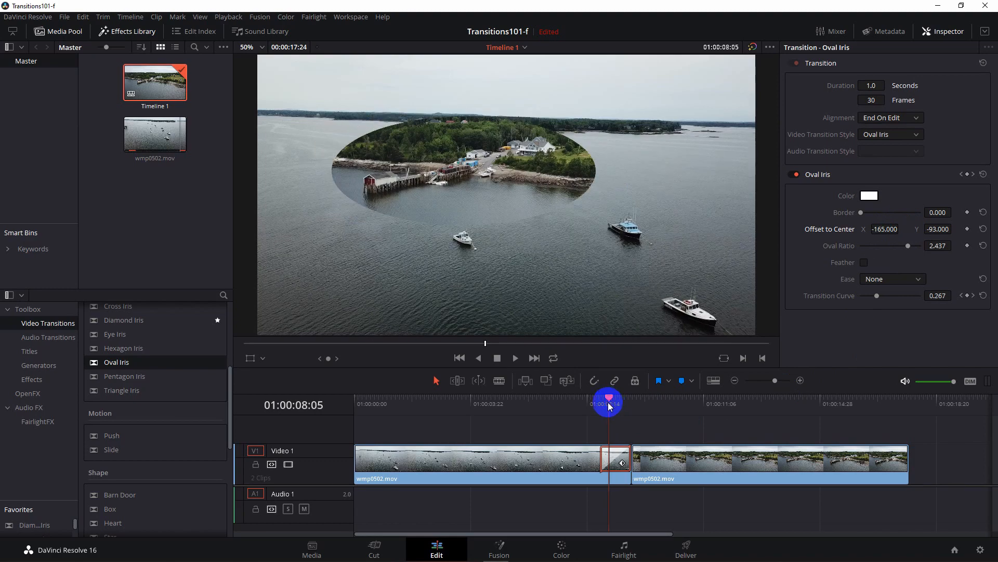
pyautogui.moveTo(611, 405); pyautogui.dragTo(602, 406)
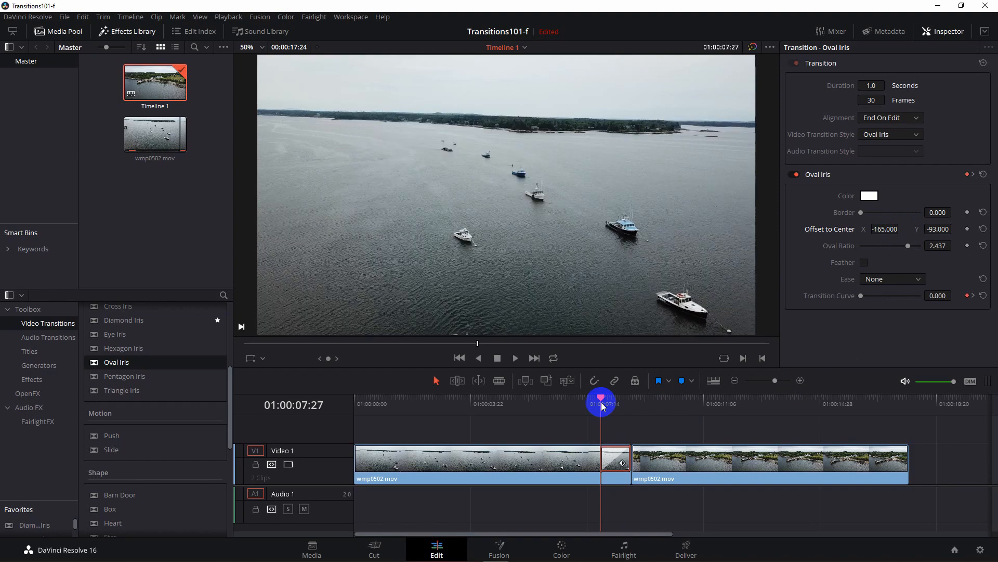
pyautogui.press('Right')
pyautogui.press('Right')
pyautogui.press('Right')
pyautogui.press('Right')
pyautogui.press('Right')
pyautogui.press('Right')
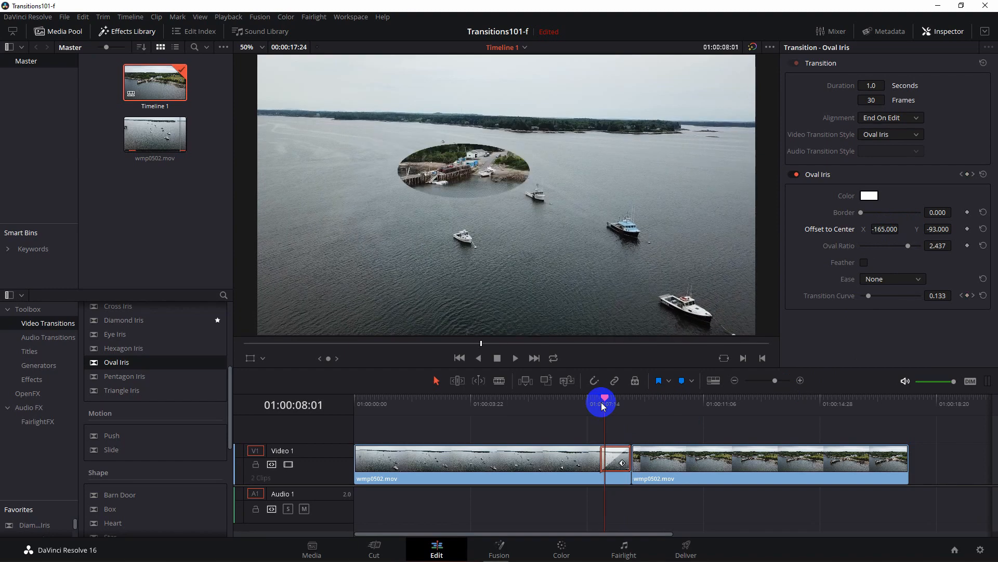
pyautogui.press('Right')
pyautogui.press('Right')
pyautogui.press('Right')
pyautogui.press('Right')
pyautogui.press('Right')
pyautogui.press('Right')
pyautogui.press('Right')
pyautogui.press('Right')
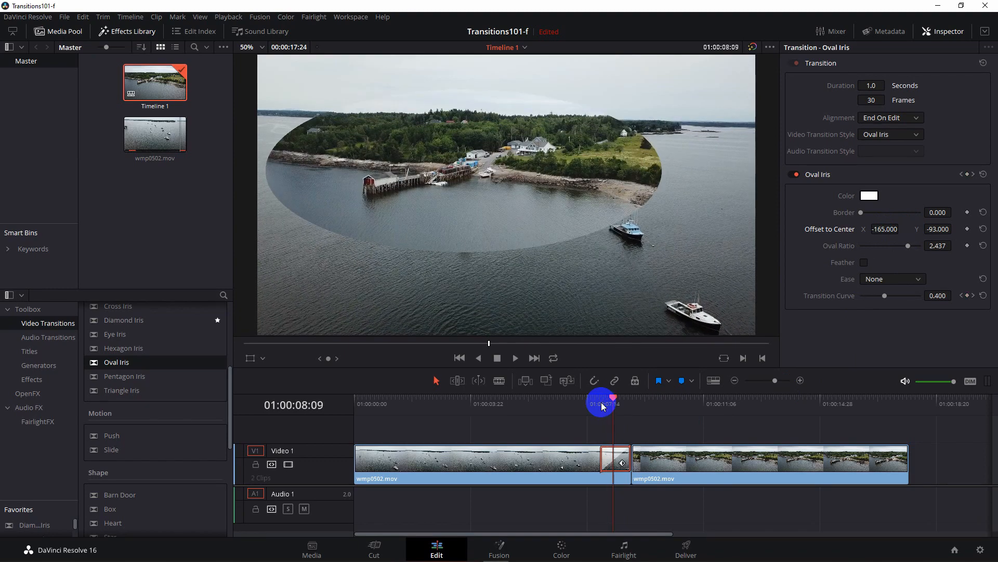
pyautogui.press('Right')
pyautogui.press('Right')
pyautogui.press('Right')
pyautogui.press('Right')
pyautogui.press('Right')
pyautogui.press('Right')
pyautogui.press('Right')
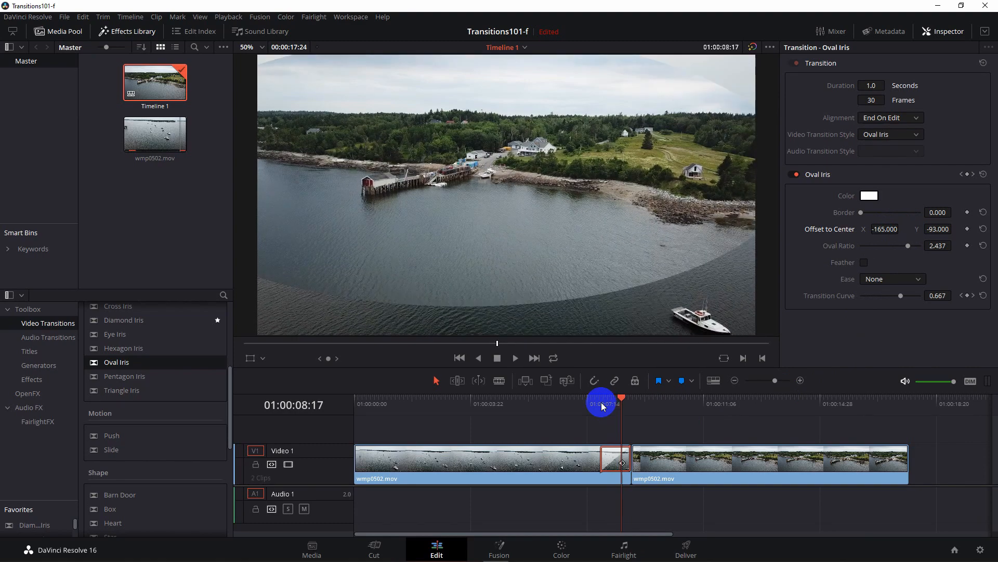
pyautogui.press('Right')
pyautogui.press('Right')
pyautogui.press('Right')
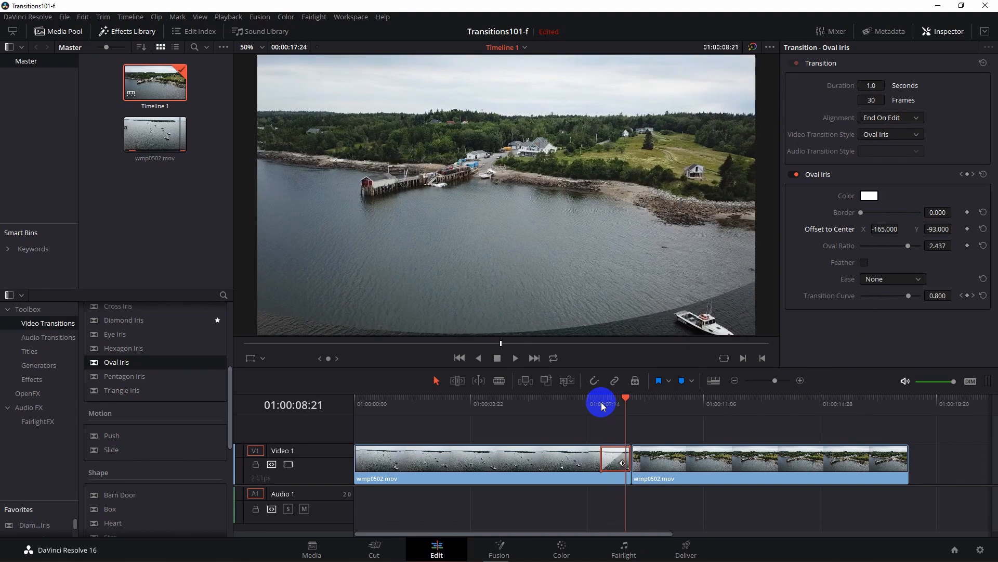
pyautogui.press('Right')
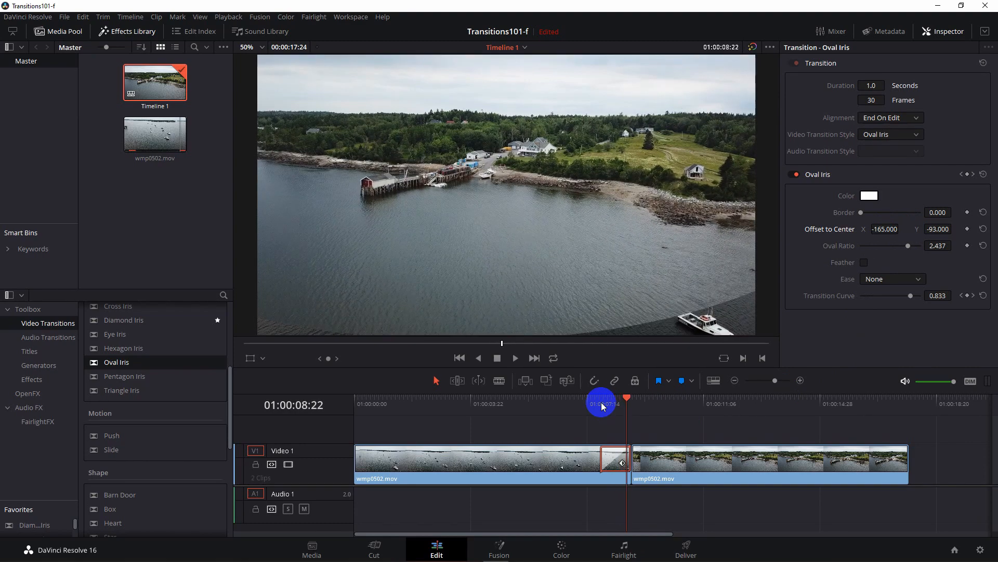
# Step: With the playhead back at 01:00:08:07, set the Oval Iris transition's Ease to In
pyautogui.press('Left')
pyautogui.press('Left')
pyautogui.press('Left')
pyautogui.press('Left')
pyautogui.press('Left')
pyautogui.press('Left')
pyautogui.press('Left')
pyautogui.press('Left')
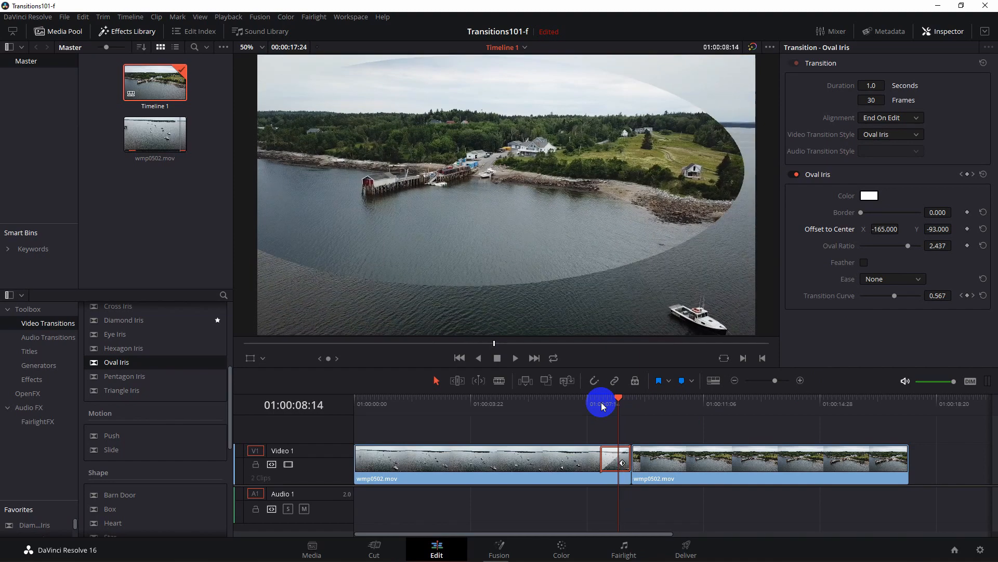
pyautogui.press('Left')
pyautogui.press('Left')
pyautogui.press('Left')
pyautogui.press('Left')
pyautogui.press('Left')
pyautogui.press('Left')
pyautogui.press('Left')
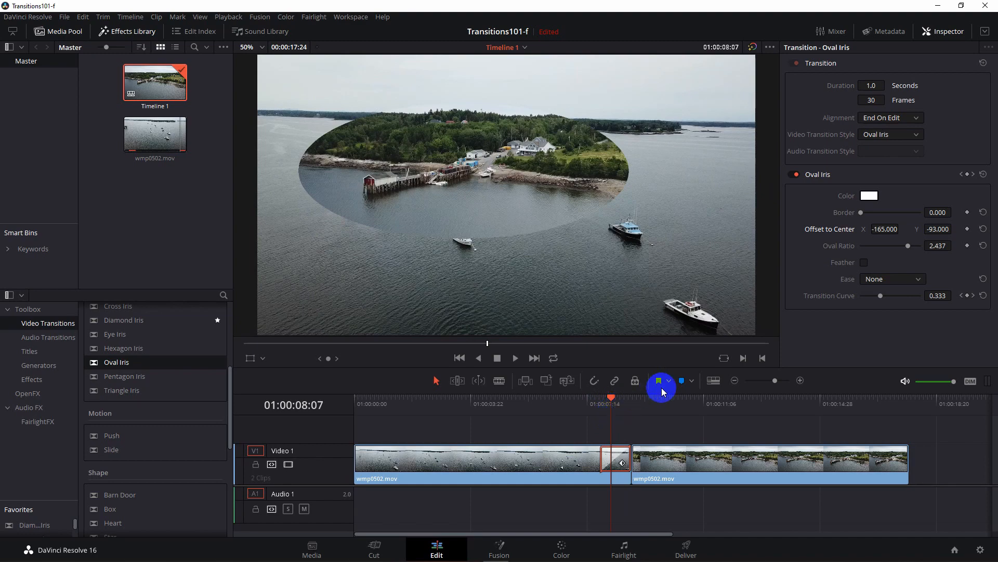
pyautogui.click(879, 280)
pyautogui.click(866, 301)
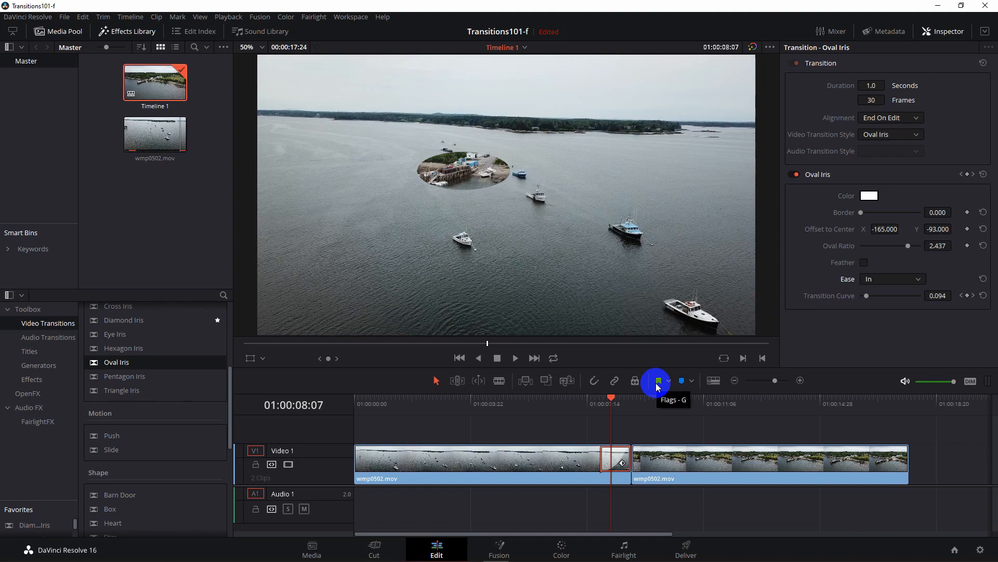
# Step: Step frame by frame between 01:00:08:00 and 01:00:08:17 to examine how the eased Oval Iris opens
pyautogui.press('Left')
pyautogui.press('Left')
pyautogui.press('Left')
pyautogui.press('Left')
pyautogui.press('Left')
pyautogui.press('Left')
pyautogui.press('Left')
pyautogui.press('Left')
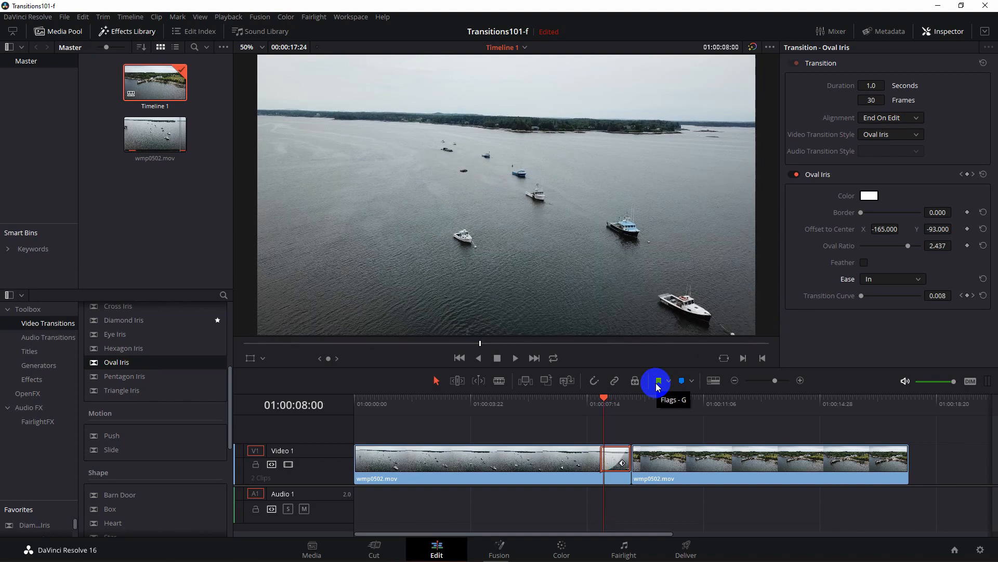
pyautogui.press('Right')
pyautogui.press('Right')
pyautogui.press('Right')
pyautogui.press('Right')
pyautogui.press('Right')
pyautogui.press('Right')
pyautogui.press('Right')
pyautogui.press('Right')
pyautogui.press('Right')
pyautogui.press('Right')
pyautogui.press('Right')
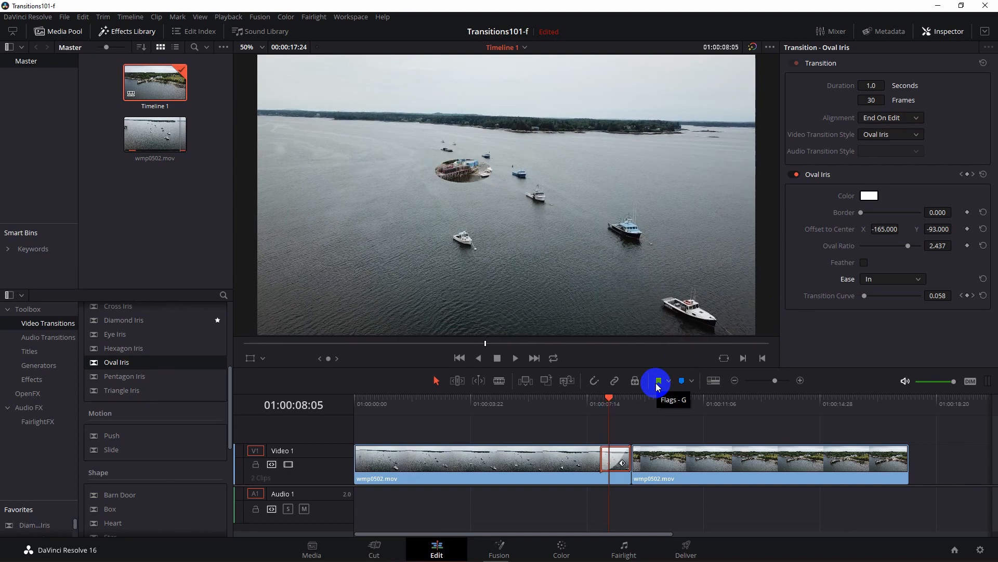
pyautogui.press('Right')
pyautogui.press('Right')
pyautogui.press('Right')
pyautogui.press('Right')
pyautogui.press('Right')
pyautogui.press('Right')
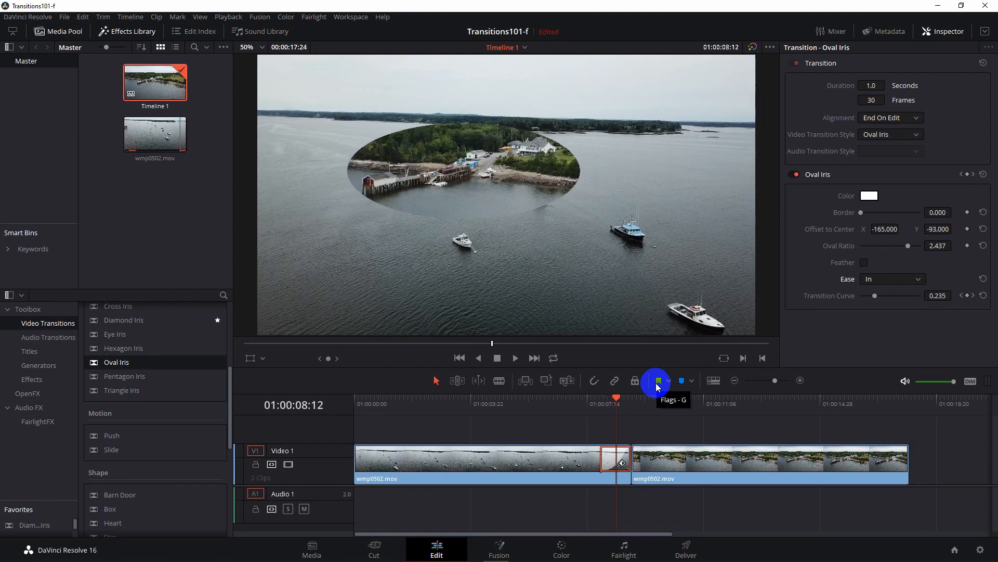
pyautogui.press('Right')
pyautogui.press('Right')
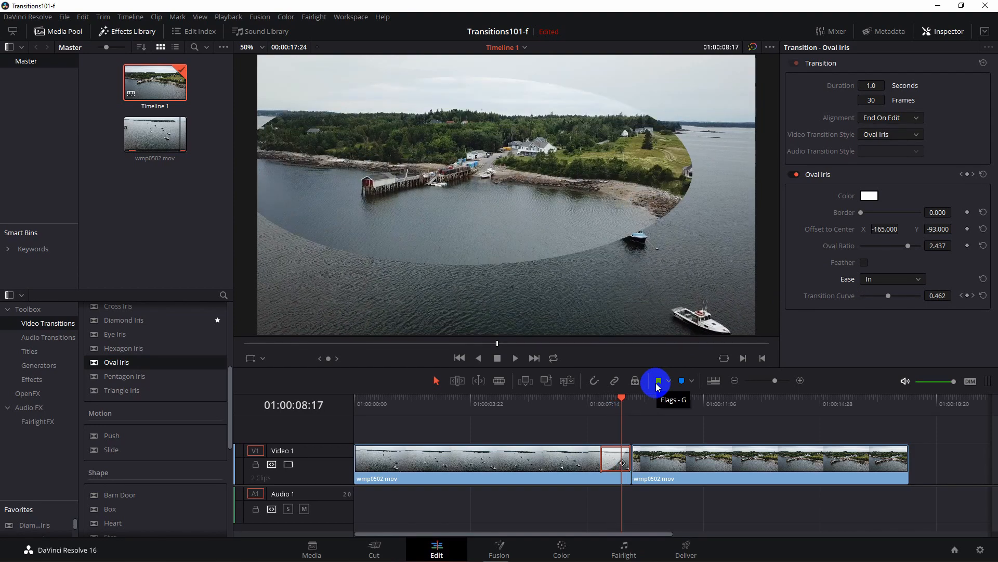
pyautogui.press('Left')
pyautogui.press('Left')
pyautogui.press('Left')
pyautogui.press('Left')
pyautogui.press('Left')
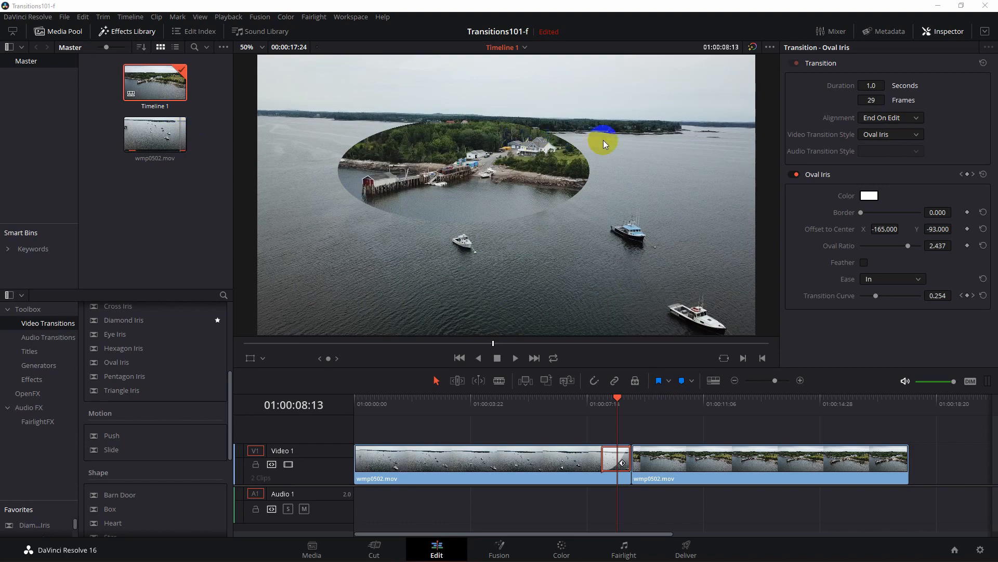
# Step: Set the Oval Iris transition's duration to 3 seconds and preview it from about 01:00:06:04
pyautogui.click(871, 87)
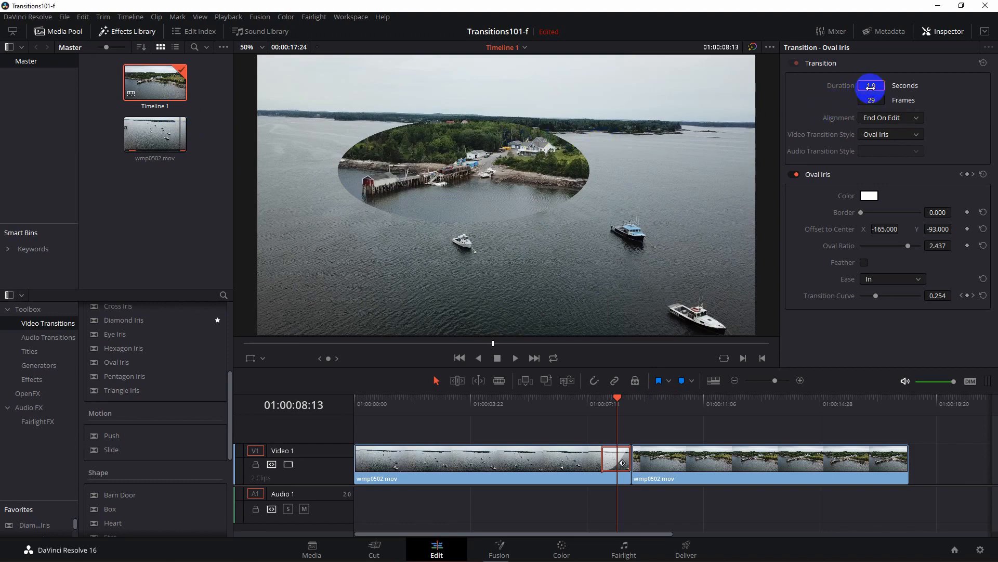
pyautogui.write('3')
pyautogui.press('Return')
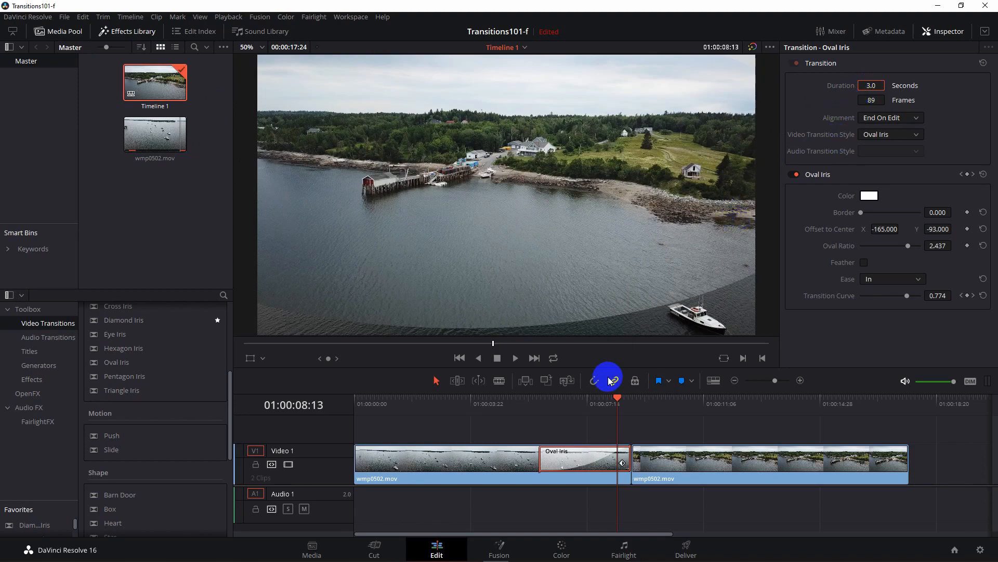
pyautogui.click(545, 401)
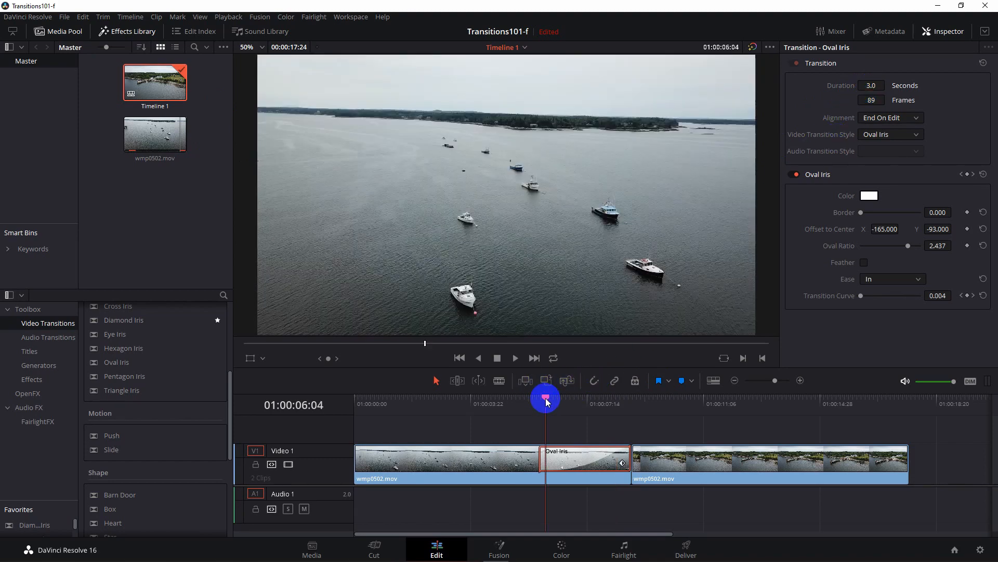
pyautogui.moveTo(546, 401); pyautogui.dragTo(554, 402)
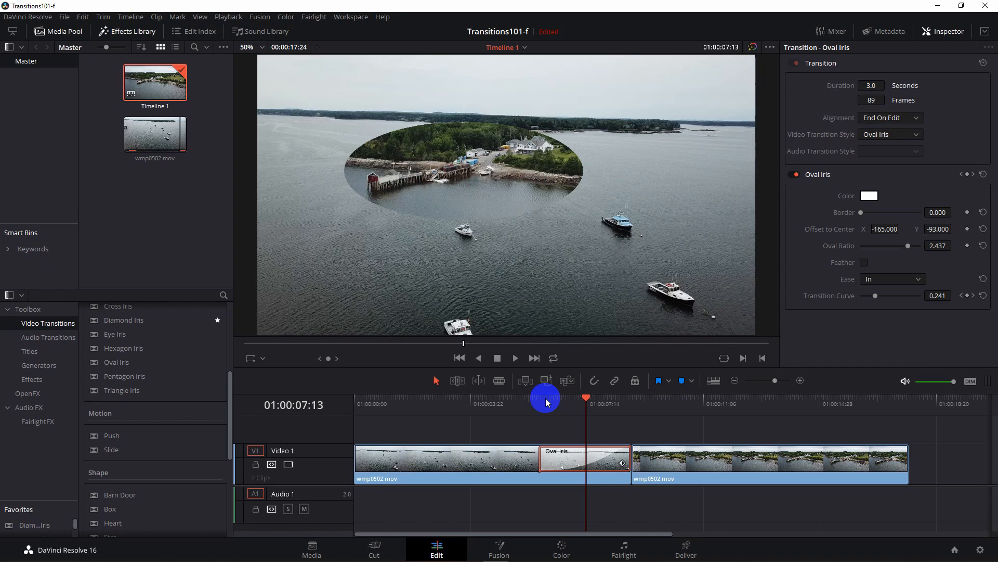
# Step: Save the customized Oval Iris as a transition preset named "Oval Iris 3 secs" and look for it in the transitions list
pyautogui.rightClick(560, 461)
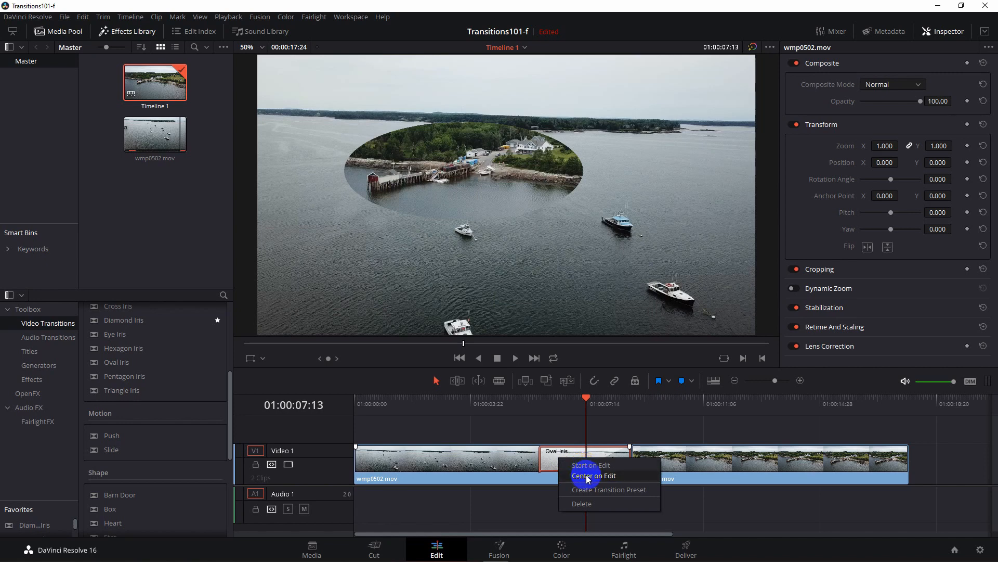
pyautogui.click(612, 494)
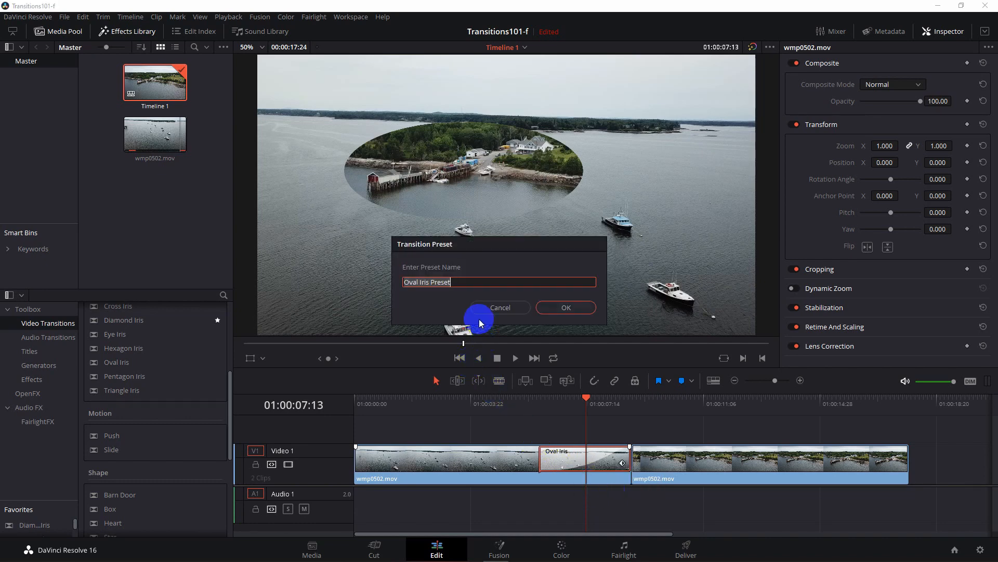
pyautogui.click(460, 282)
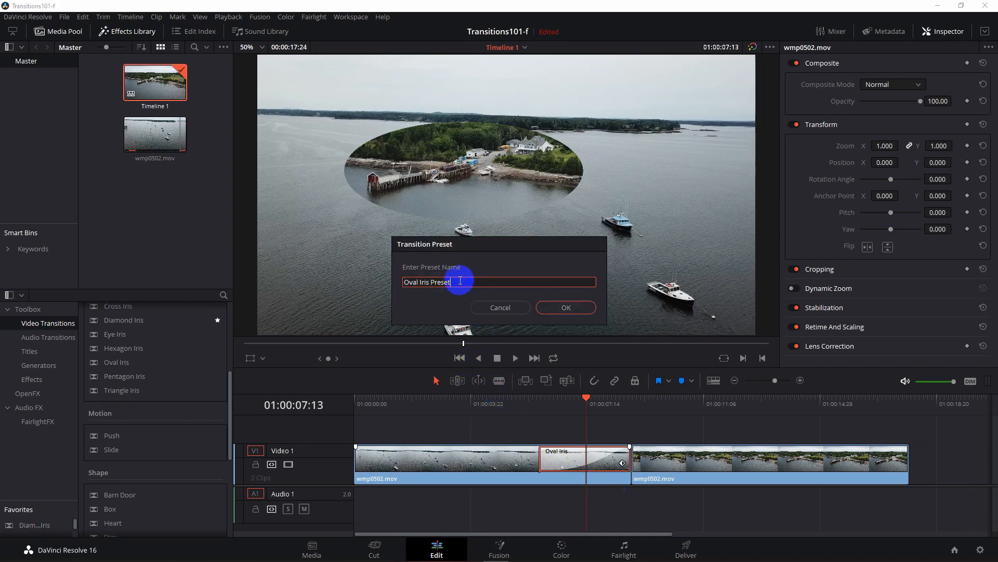
pyautogui.press('BackSpace')
pyautogui.press('BackSpace')
pyautogui.press('BackSpace')
pyautogui.press('BackSpace')
pyautogui.press('BackSpace')
pyautogui.press('BackSpace')
pyautogui.write('3 secs')
pyautogui.click(562, 306)
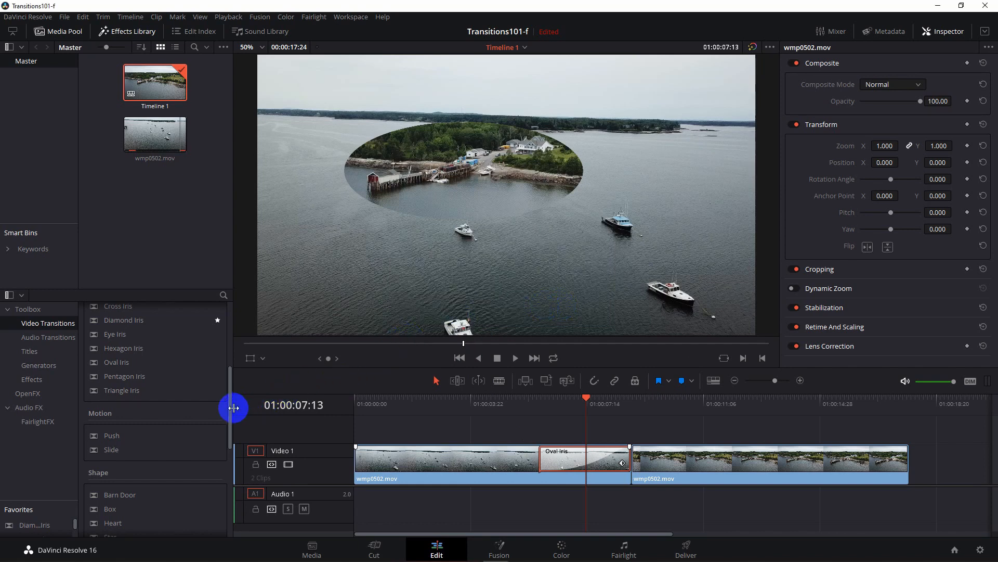
pyautogui.moveTo(230, 409); pyautogui.dragTo(225, 517)
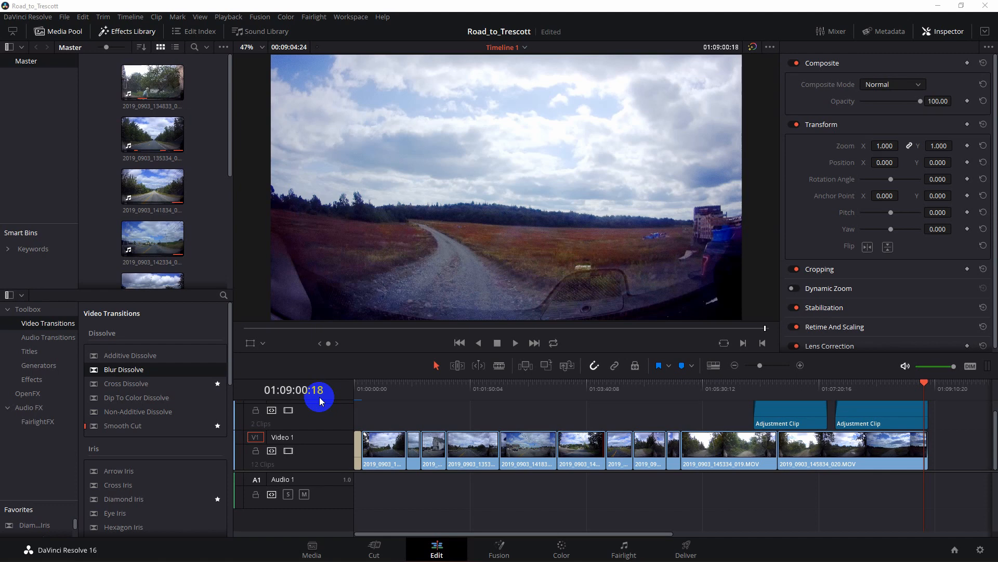
# Step: In the Road_to_Trescott timeline, add a Blur Dissolve centered on the edit between the two 2019_0903_135334_007.MOV clips, with the playhead at 01:01:27:08
pyautogui.moveTo(126, 369); pyautogui.dragTo(445, 442)
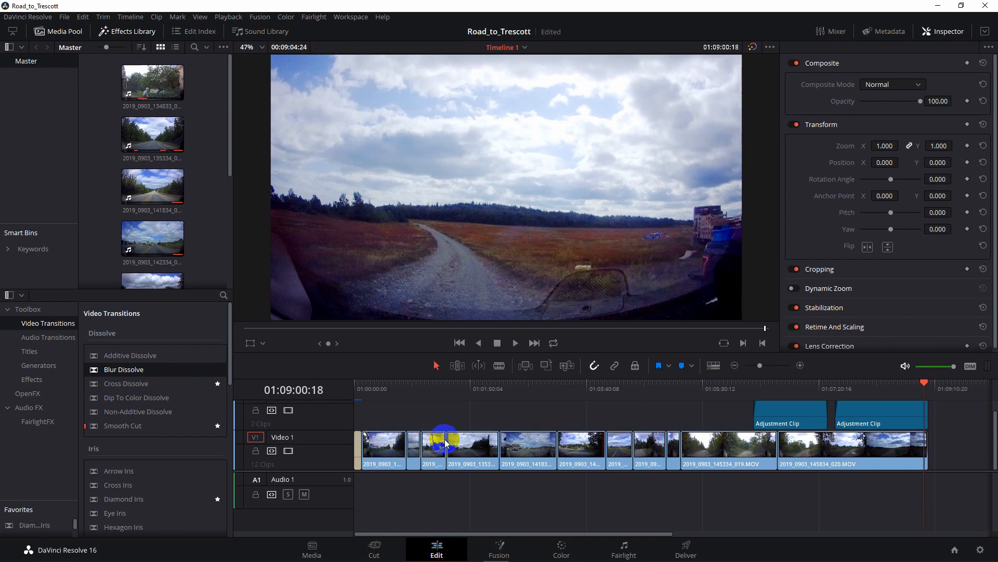
pyautogui.click(445, 387)
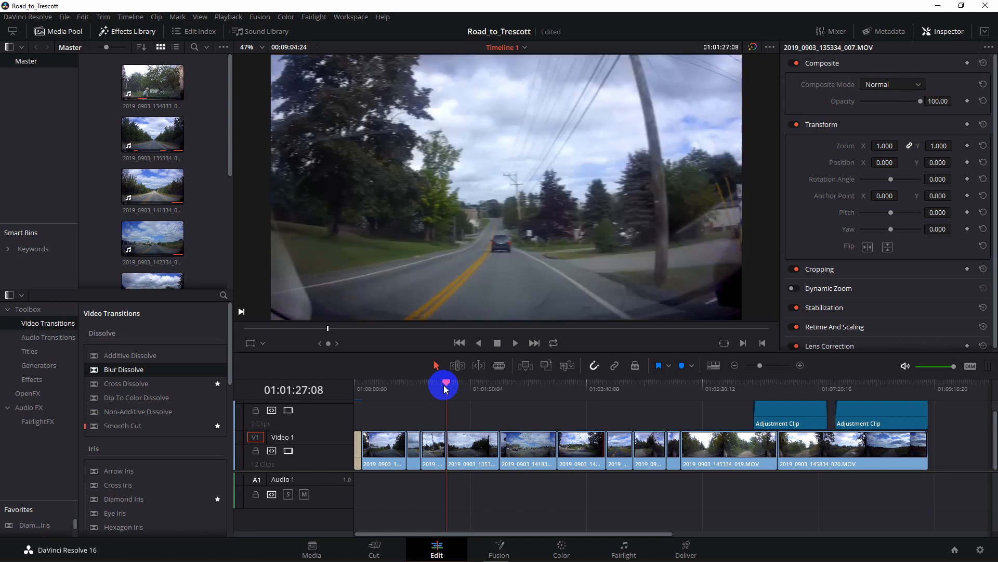
pyautogui.click(801, 365)
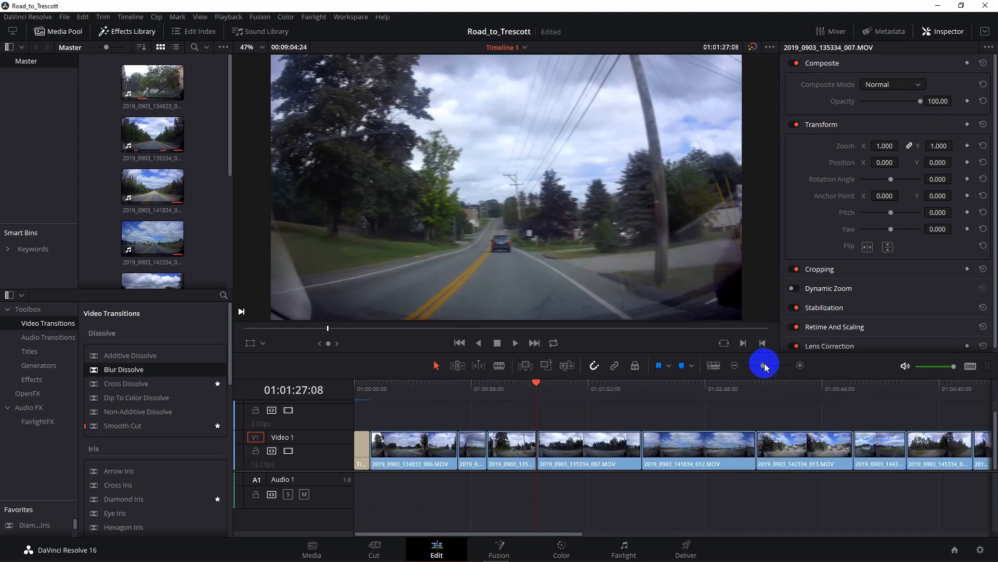
pyautogui.moveTo(762, 366); pyautogui.dragTo(768, 367)
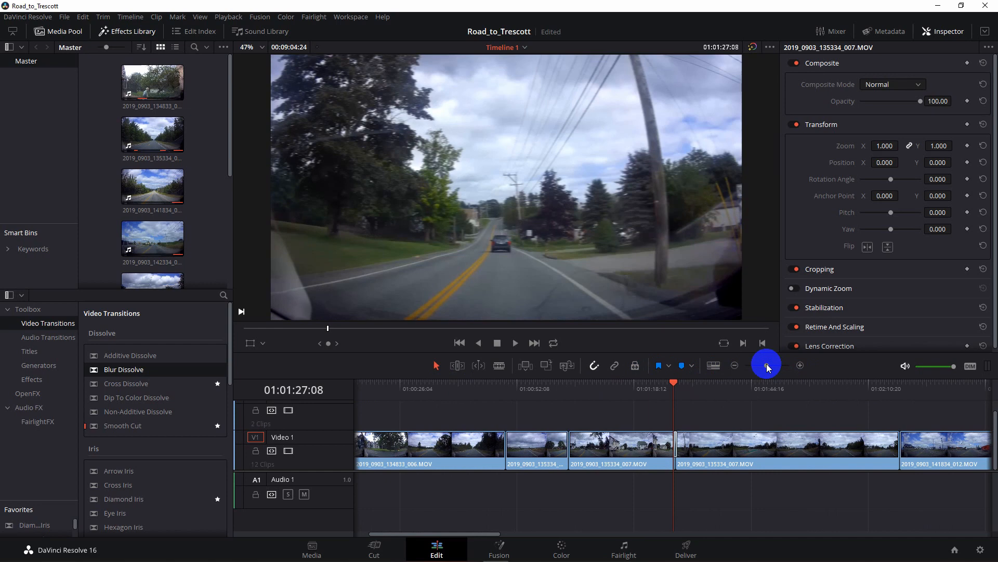
pyautogui.hotkey('ctrl', '=')
pyautogui.hotkey('ctrl', '=')
pyautogui.hotkey('ctrl', '=')
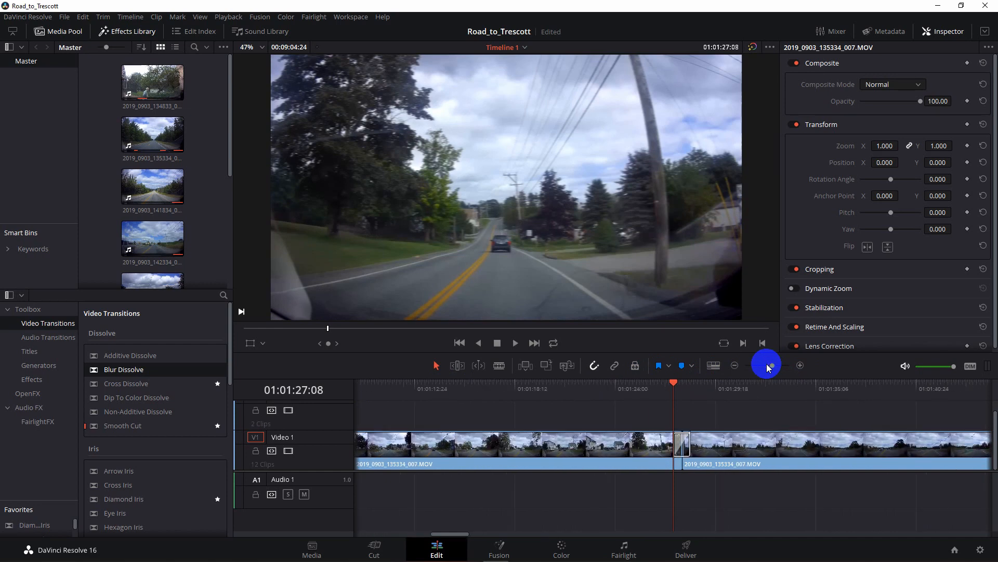
pyautogui.hotkey('ctrl', '=')
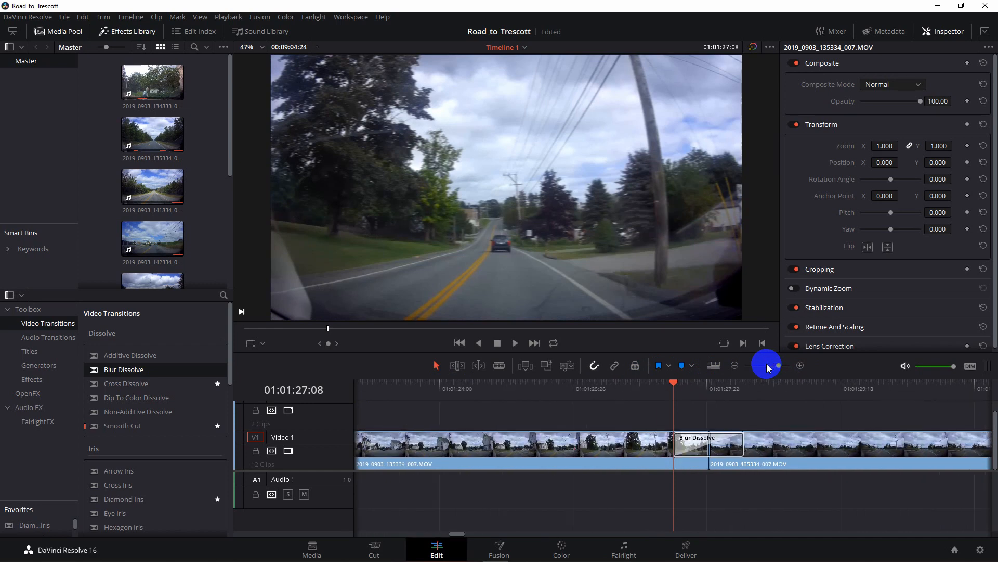
pyautogui.hotkey('ctrl', '-')
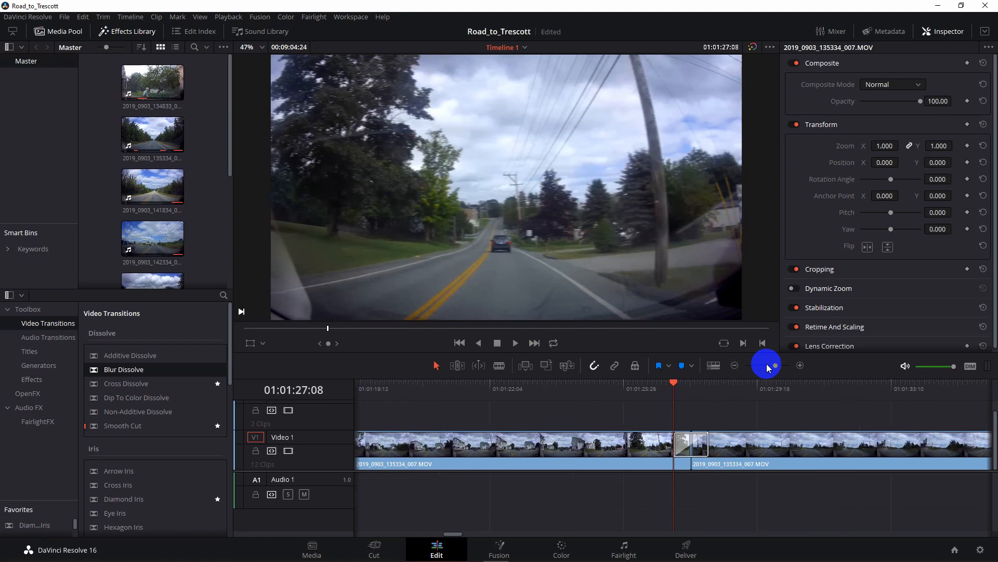
pyautogui.hotkey('ctrl', '=')
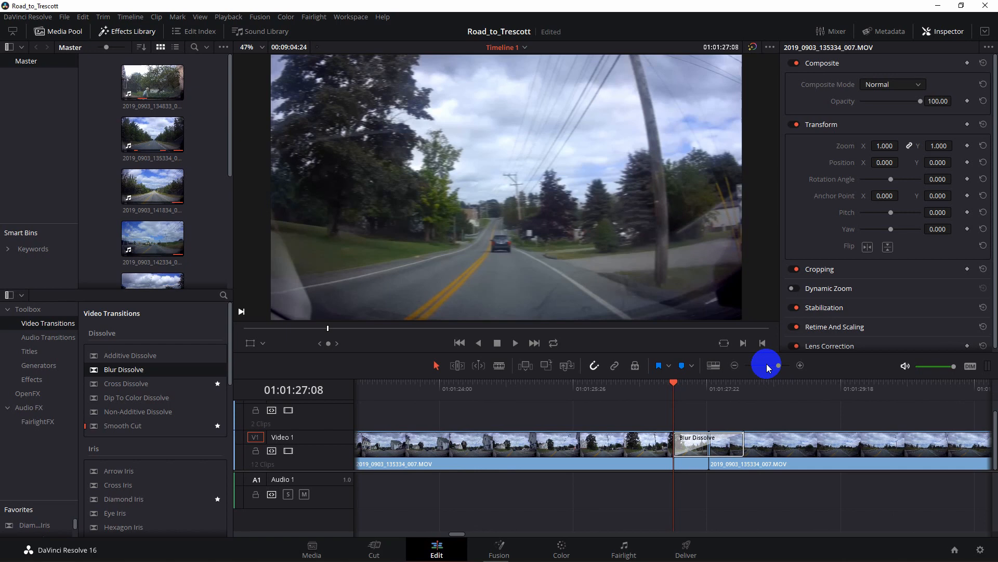
# Step: Select the Blur Dissolve to examine its settings and playback, then fit the whole timeline in view
pyautogui.click(728, 444)
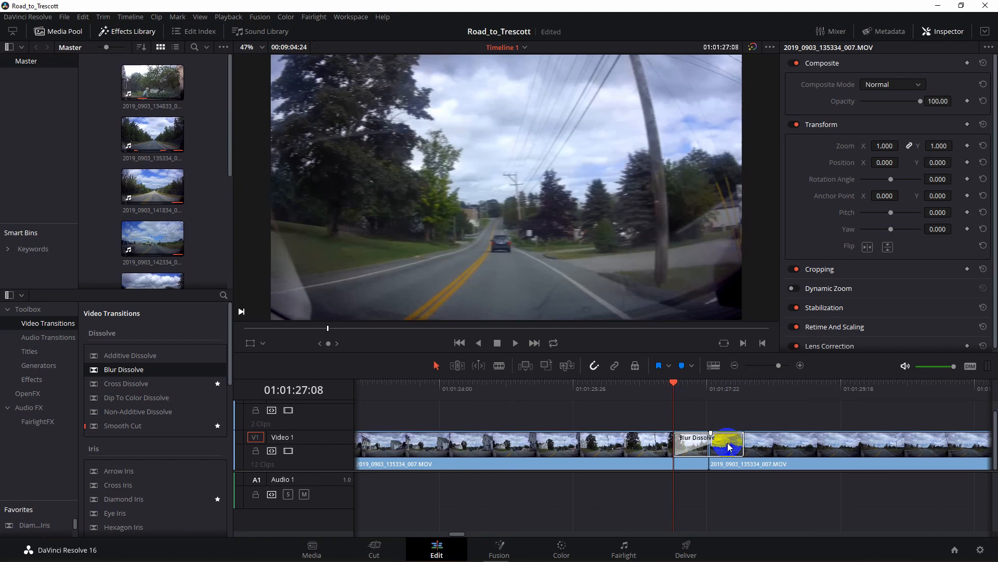
pyautogui.click(730, 447)
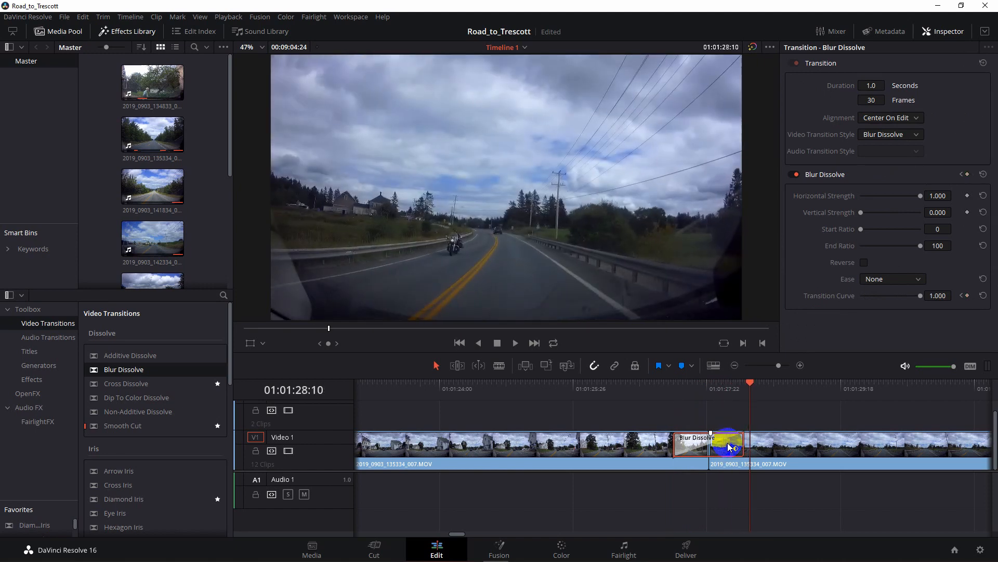
pyautogui.hotkey('shift', 'z')
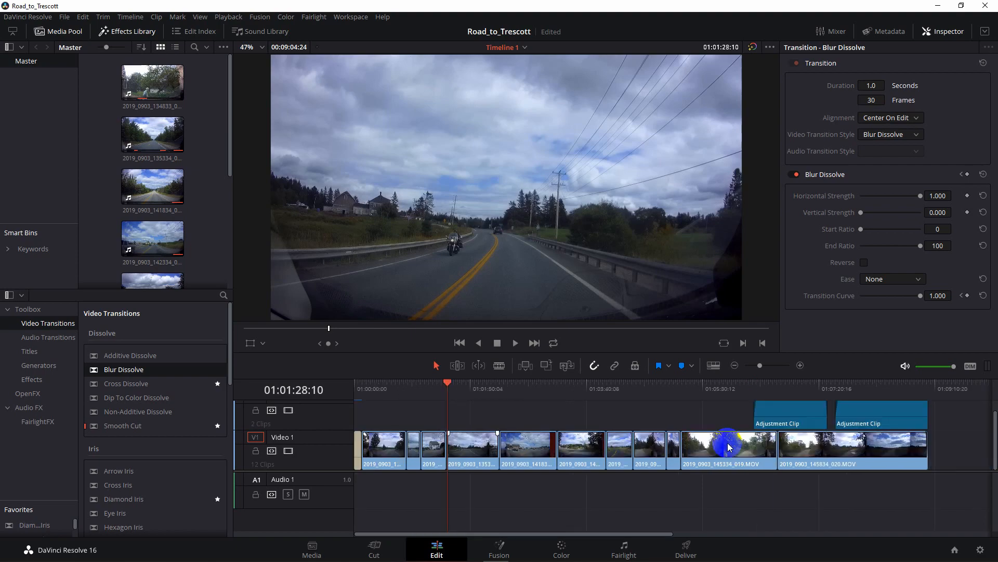